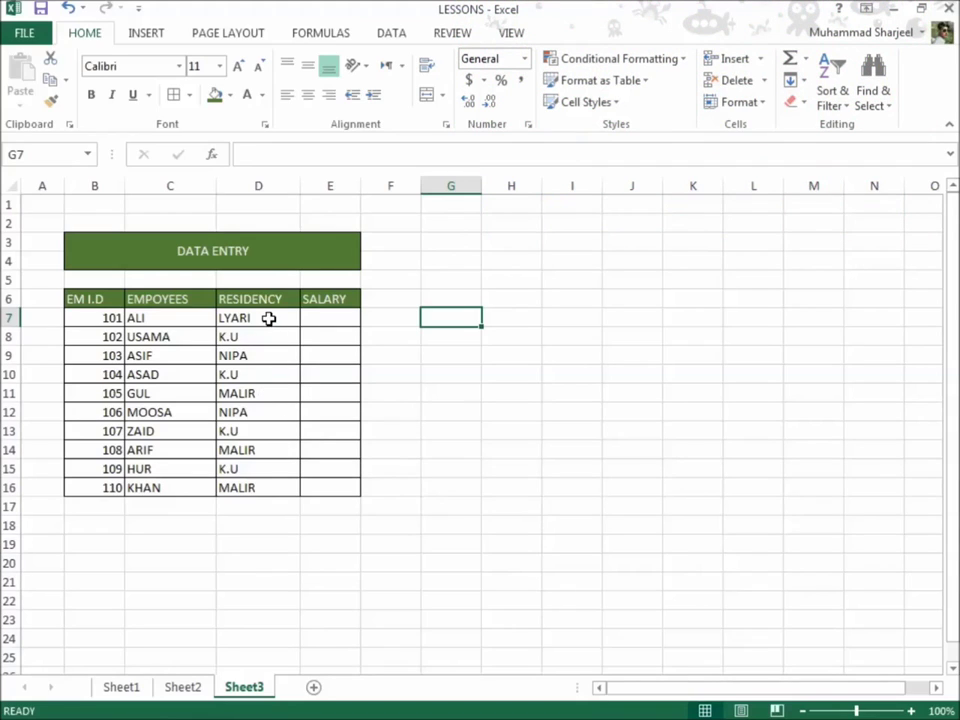
Step: Enter the salaries 900, 800, 600 and 500 in cells E7 to E10
{"action": "left_click", "coordinate": [327, 320]}
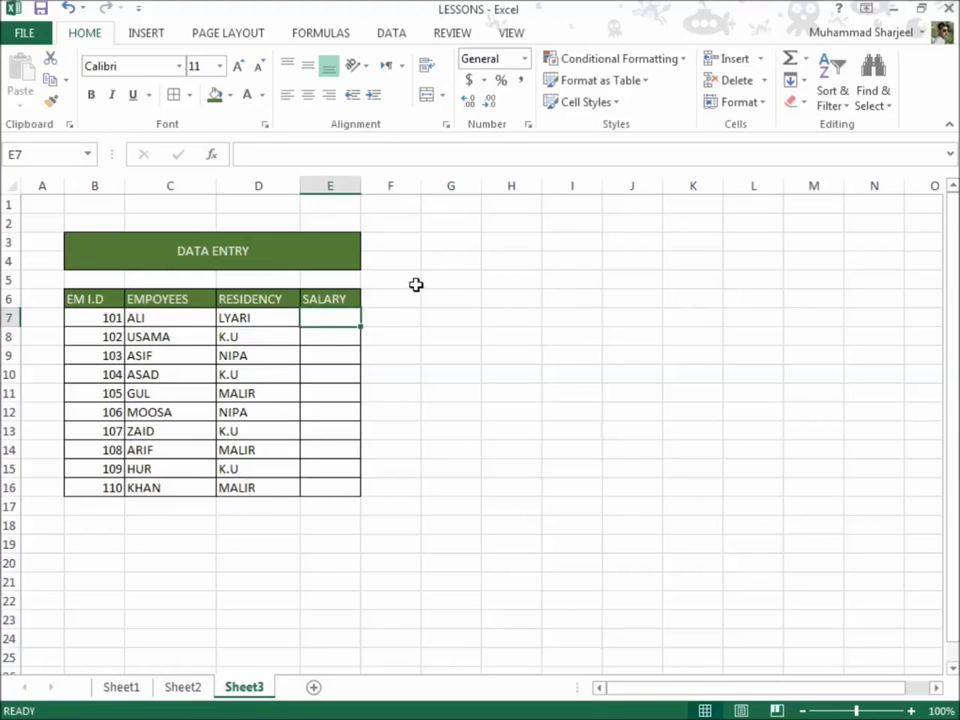
{"action": "type", "text": "900"}
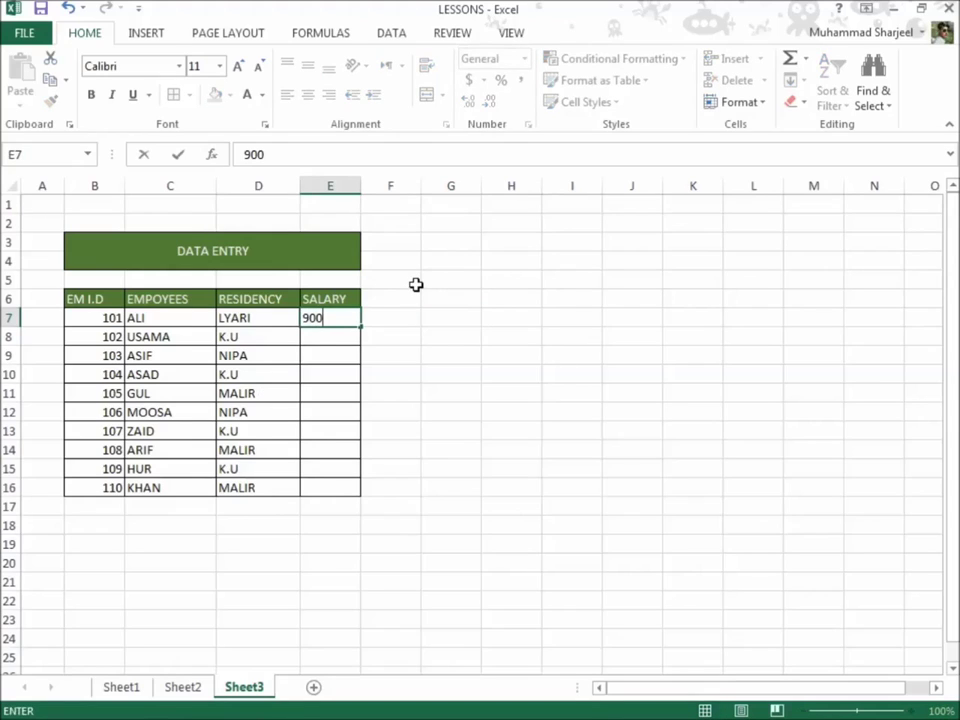
{"action": "key", "text": "Return"}
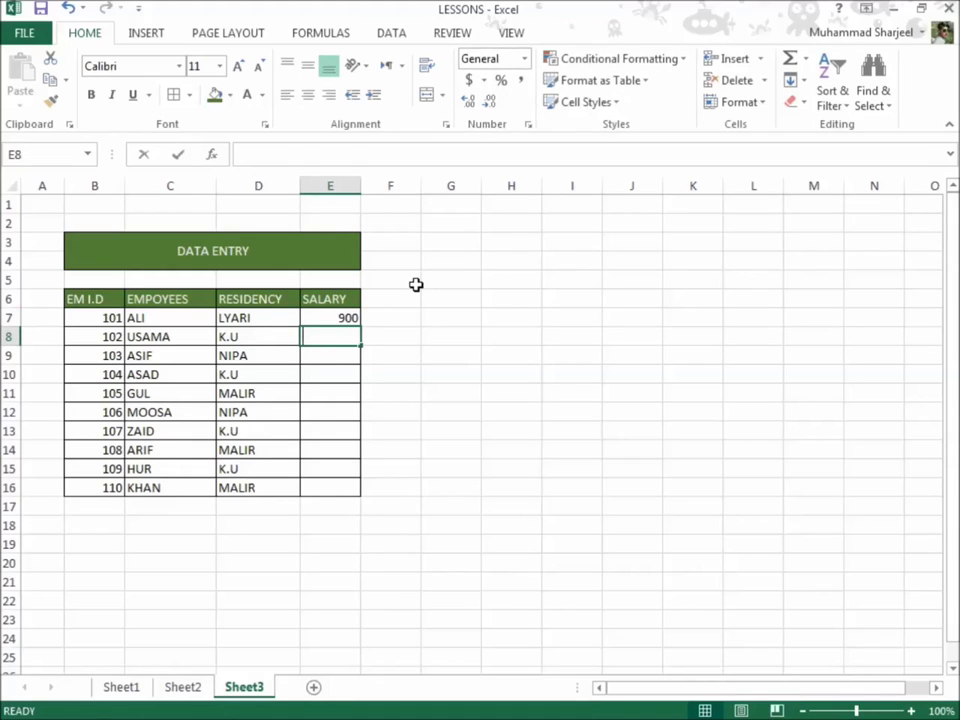
{"action": "type", "text": "800"}
{"action": "key", "text": "Return"}
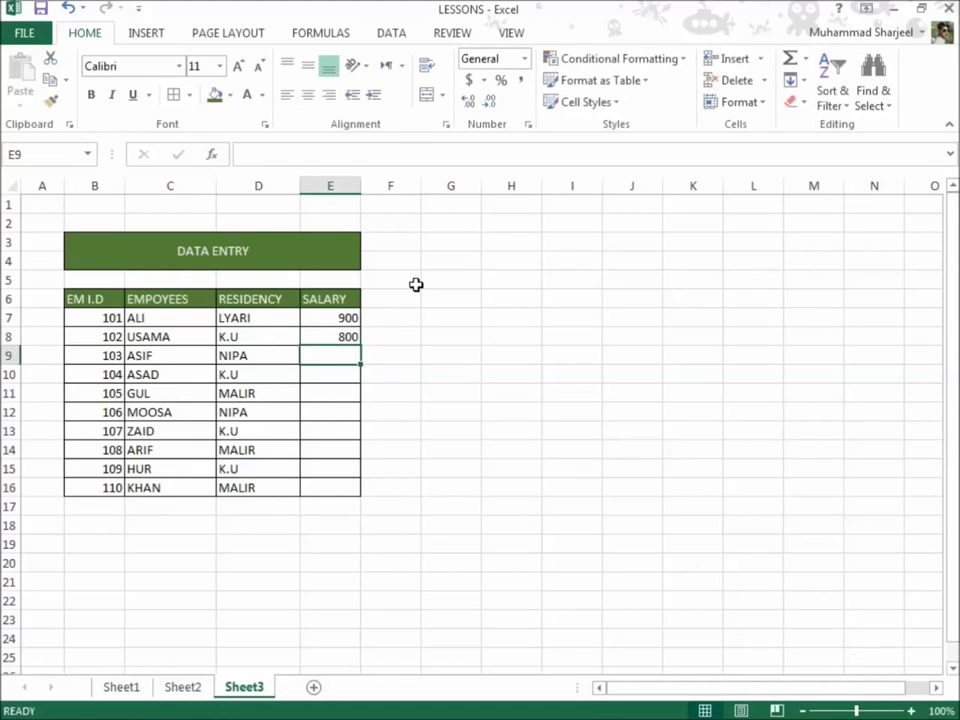
{"action": "type", "text": "600"}
{"action": "key", "text": "Return"}
{"action": "type", "text": "500100"}
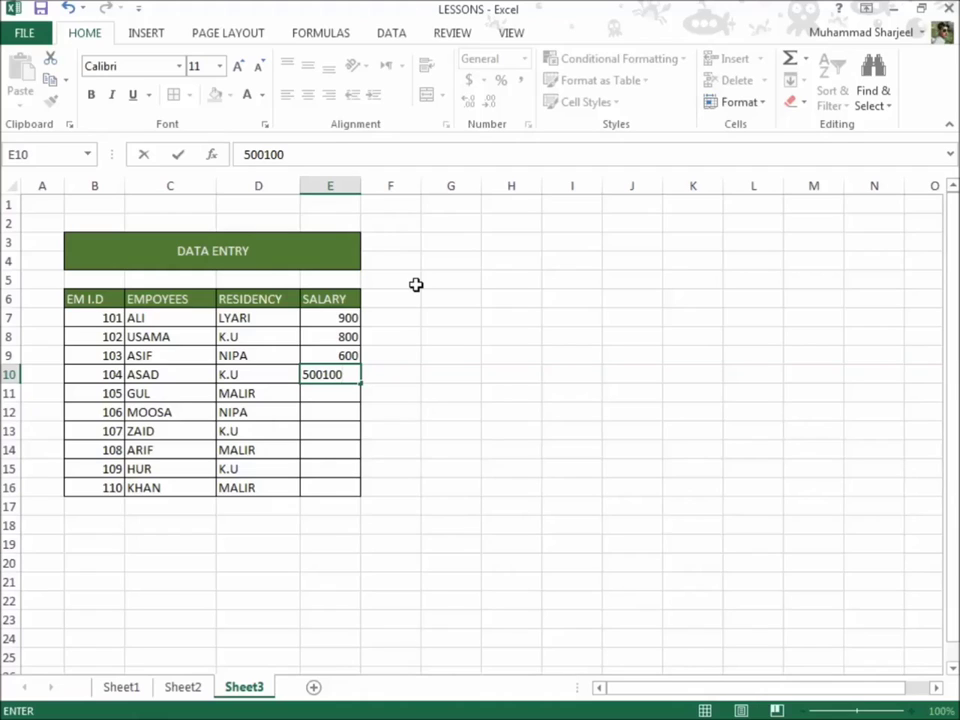
{"action": "key", "text": "BackSpace"}
{"action": "key", "text": "BackSpace"}
{"action": "key", "text": "BackSpace"}
{"action": "key", "text": "Return"}
Step: Fill cells E11 to E15 of the salary column with 100, 900, 700, 500 and 400
{"action": "type", "text": "100"}
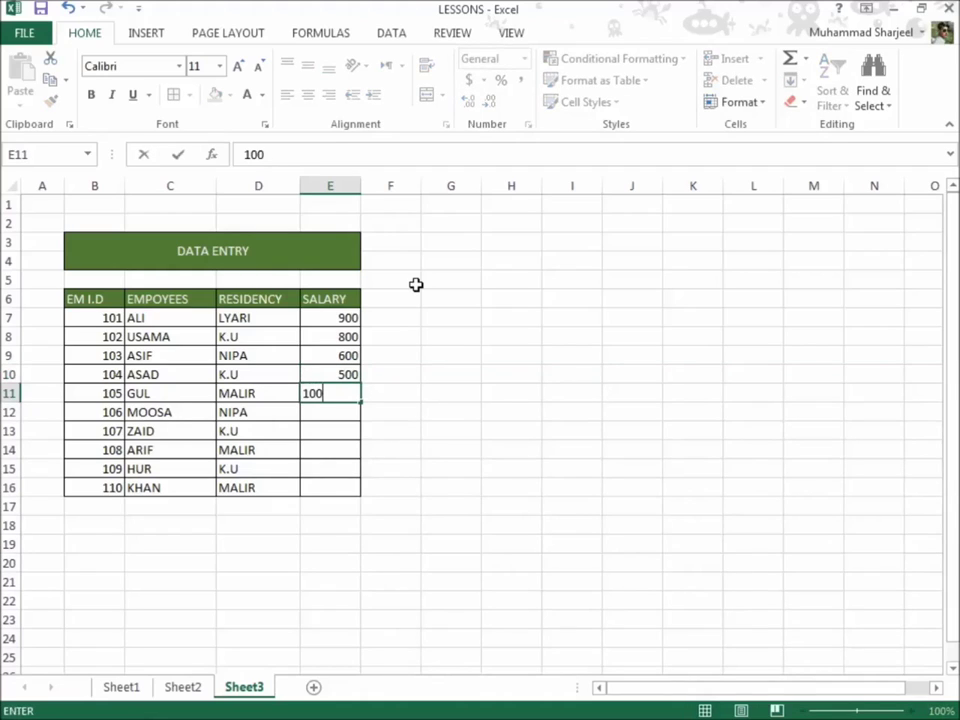
{"action": "key", "text": "Return"}
{"action": "type", "text": "900"}
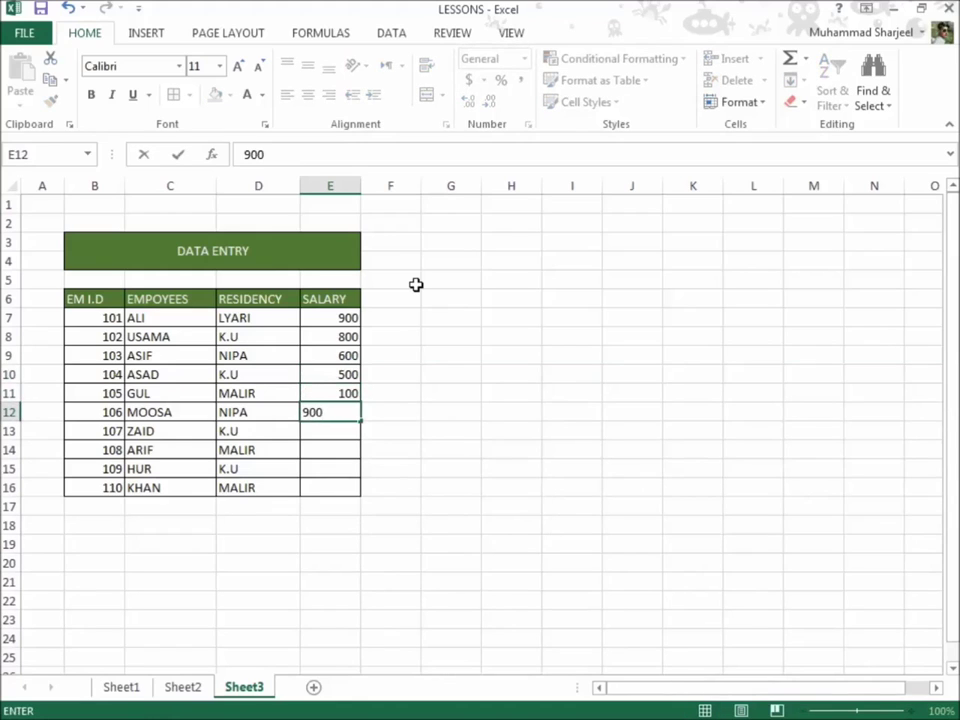
{"action": "key", "text": "Return"}
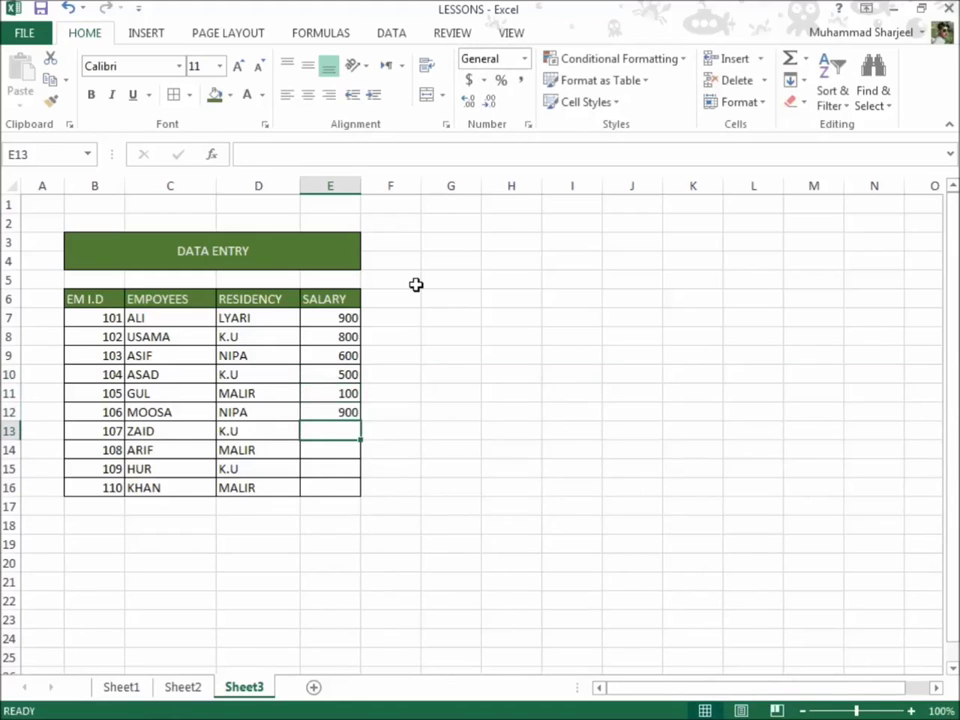
{"action": "type", "text": "700"}
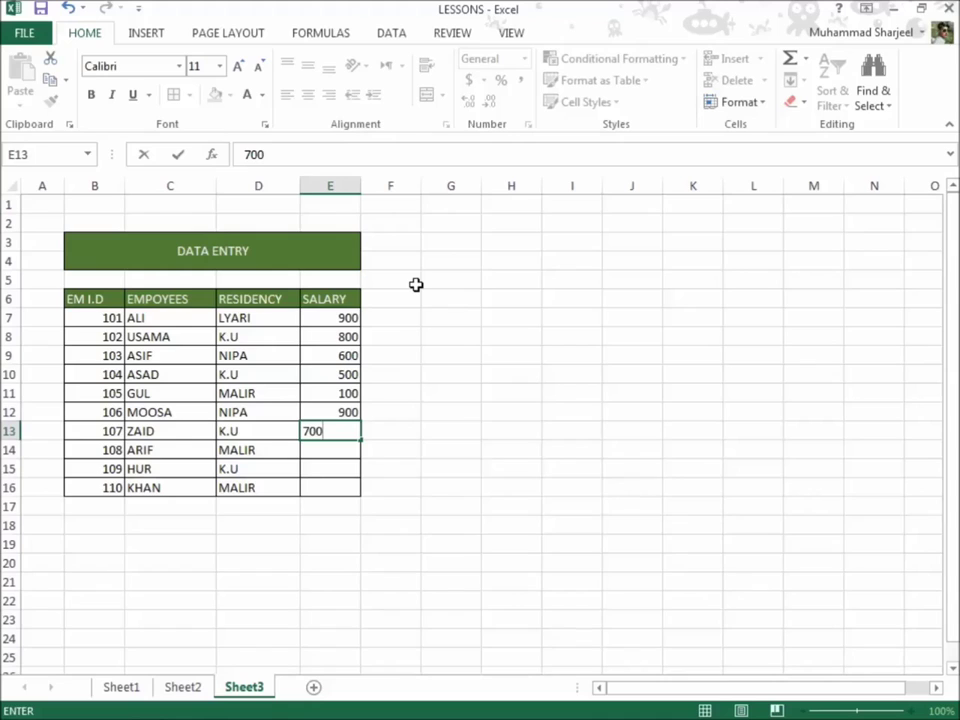
{"action": "key", "text": "Return"}
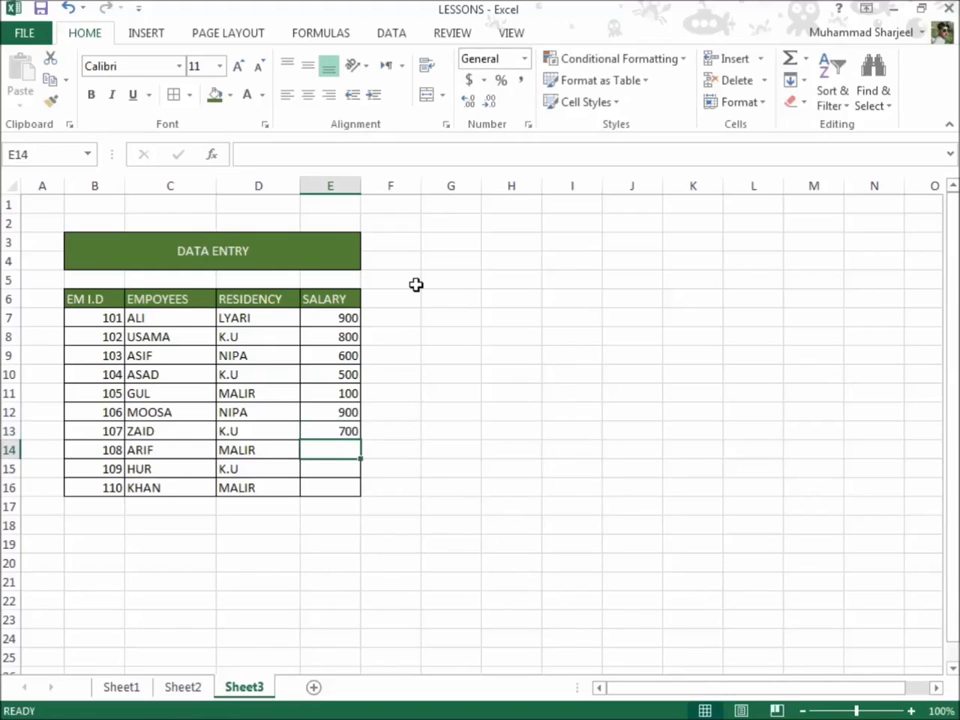
{"action": "type", "text": "500"}
{"action": "key", "text": "Return"}
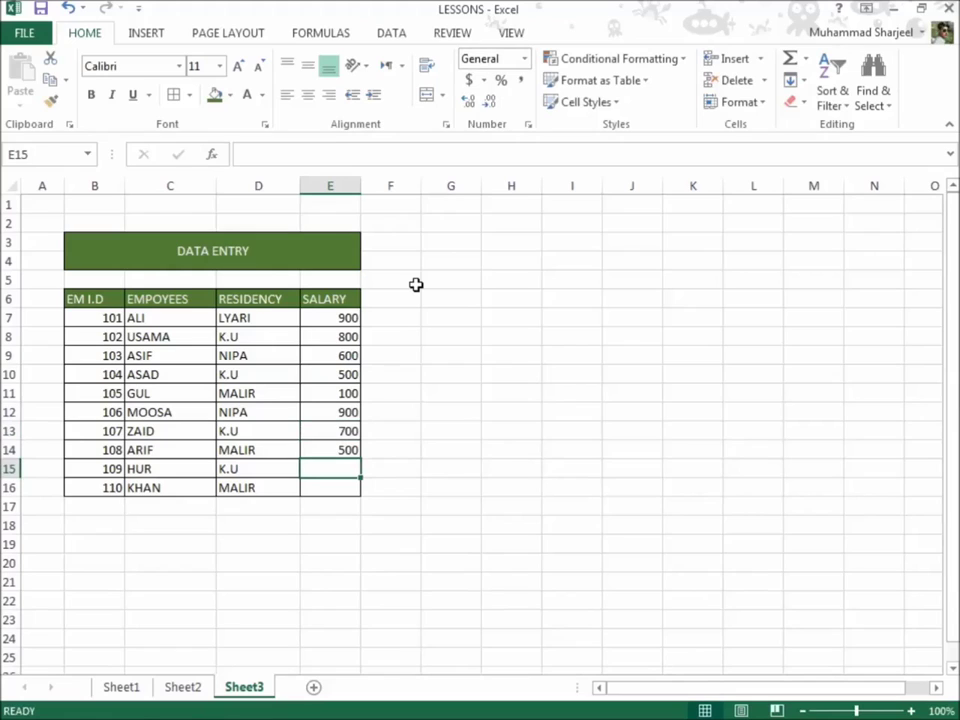
{"action": "type", "text": "400"}
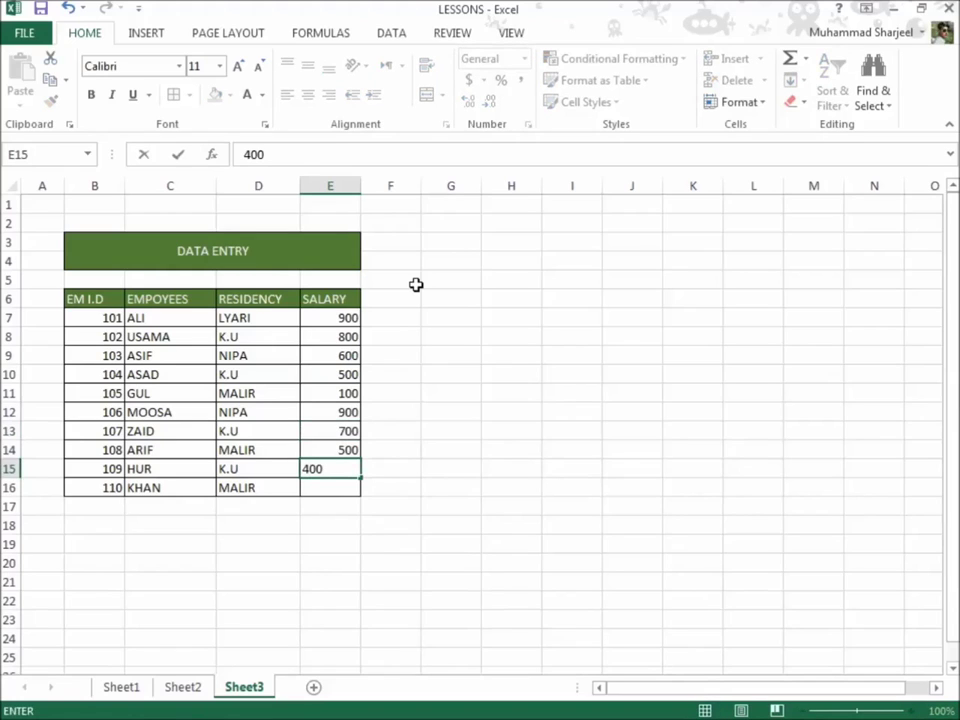
{"action": "key", "text": "Return"}
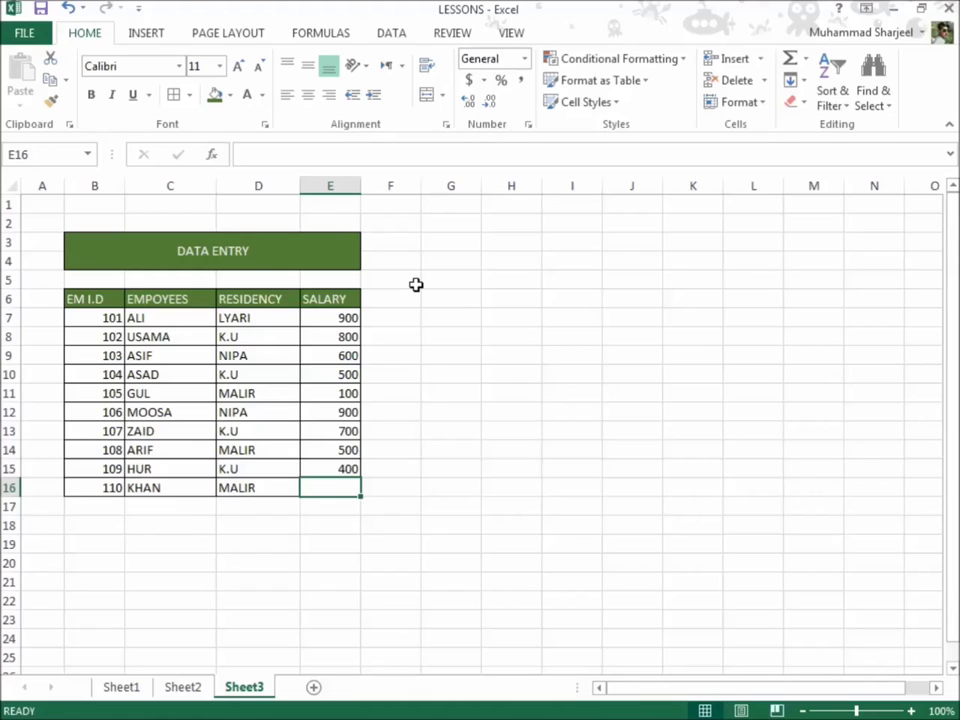
Step: Enter 1000000 as the salary for the last employee in cell E16
{"action": "type", "text": "1000000"}
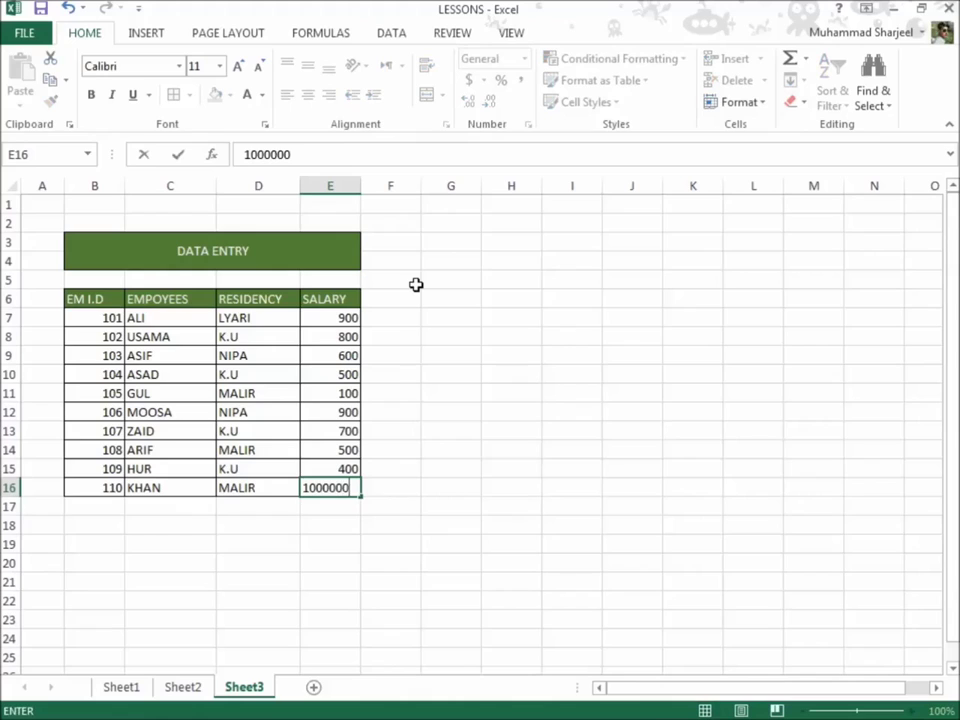
{"action": "key", "text": "ctrl+Return"}
{"action": "key", "text": "Return"}
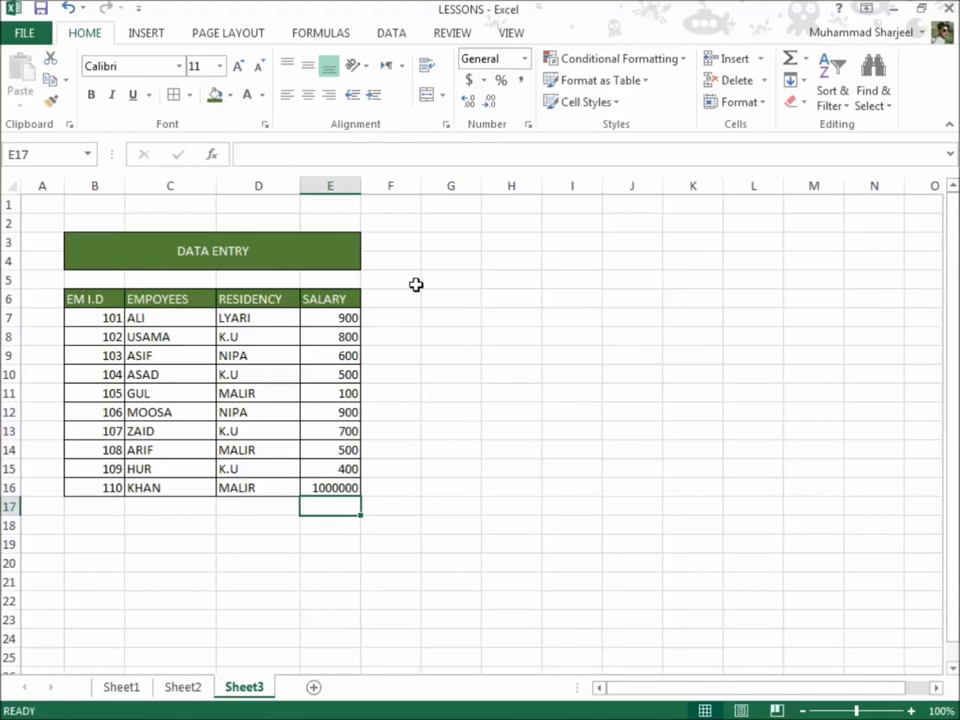
Step: Change the last employee's salary in cell E16 to 100
{"action": "key", "text": "Up"}
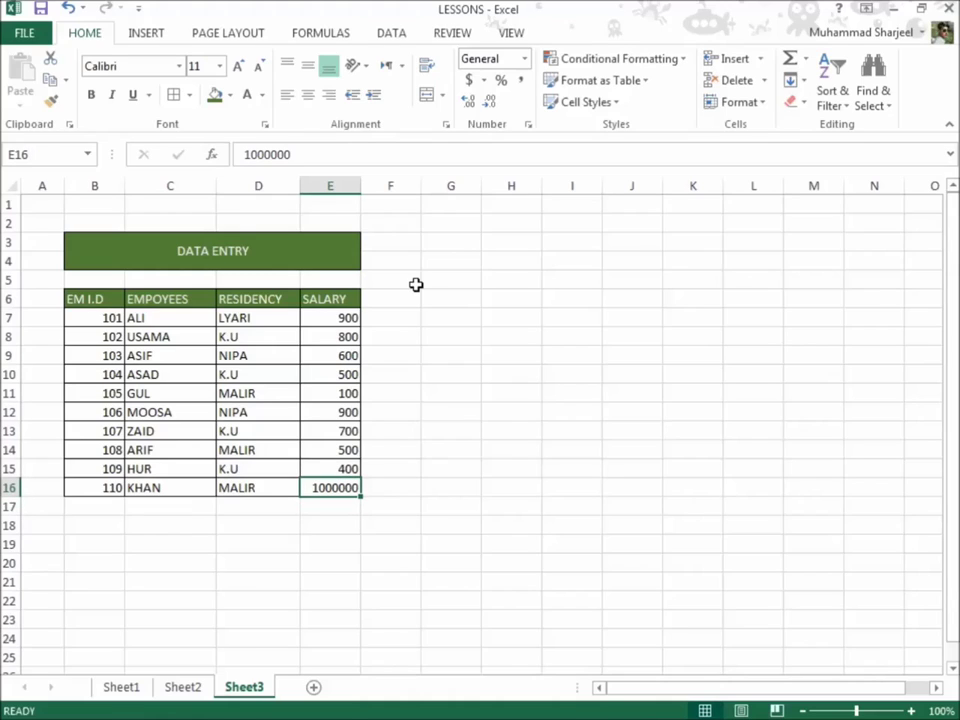
{"action": "type", "text": "100"}
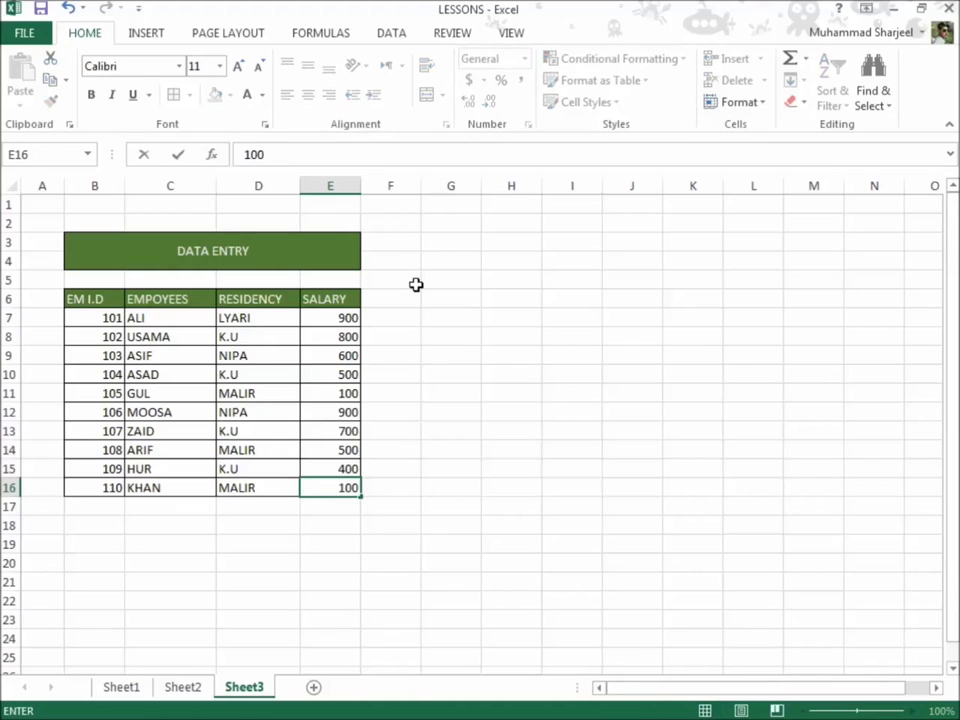
{"action": "key", "text": "Tab"}
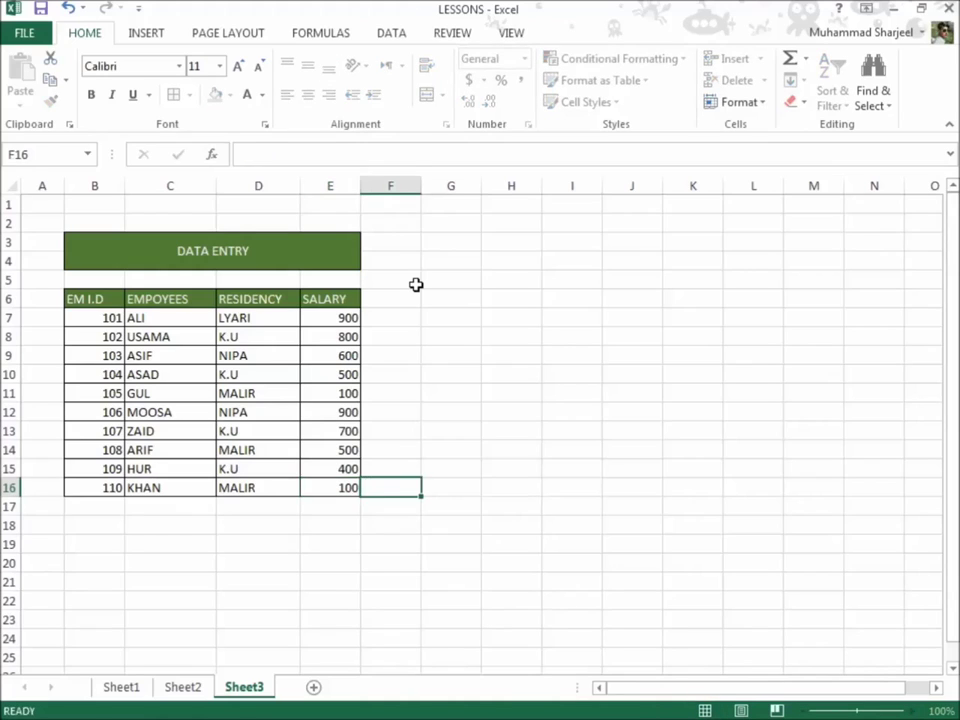
Step: Merge and center cells G6:I7 beside the table and fill the merged cell with the table header's green
{"action": "key", "text": "Up"}
{"action": "key", "text": "Right"}
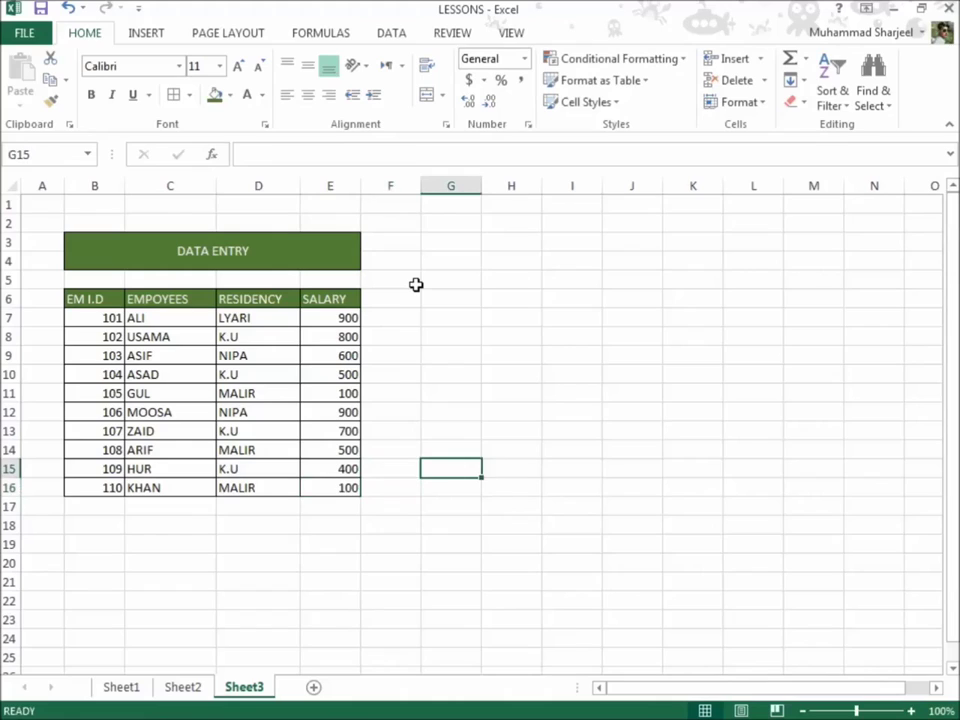
{"action": "key", "text": "Up"}
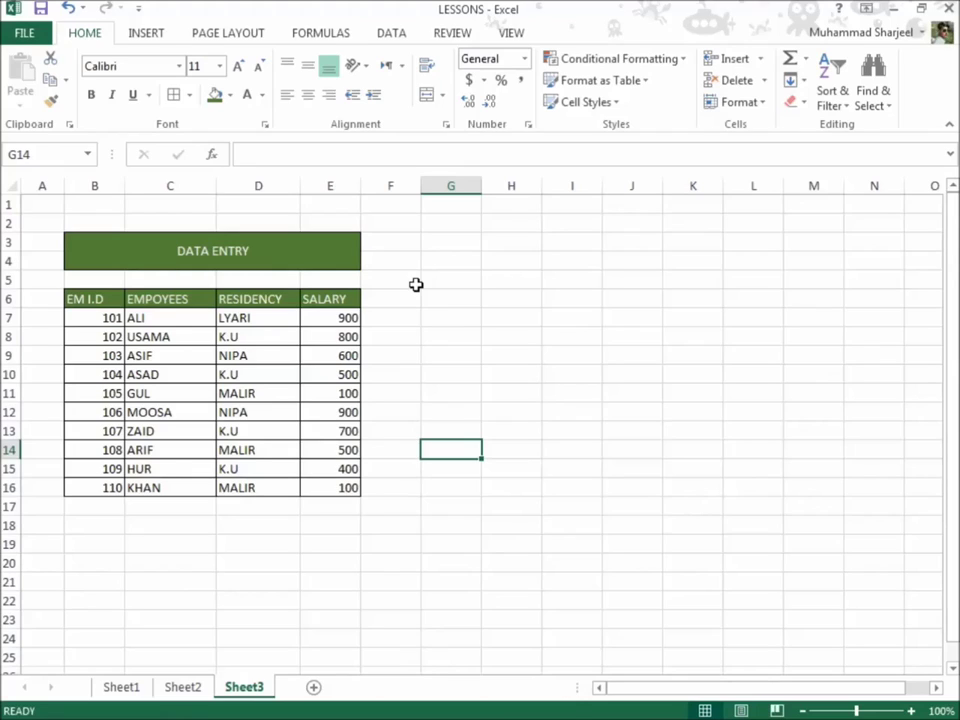
{"action": "key", "text": "Up"}
{"action": "key", "text": "Up"}
{"action": "key", "text": "Up"}
{"action": "key", "text": "Up"}
{"action": "key", "text": "Up"}
{"action": "key", "text": "Up"}
{"action": "key", "text": "Up"}
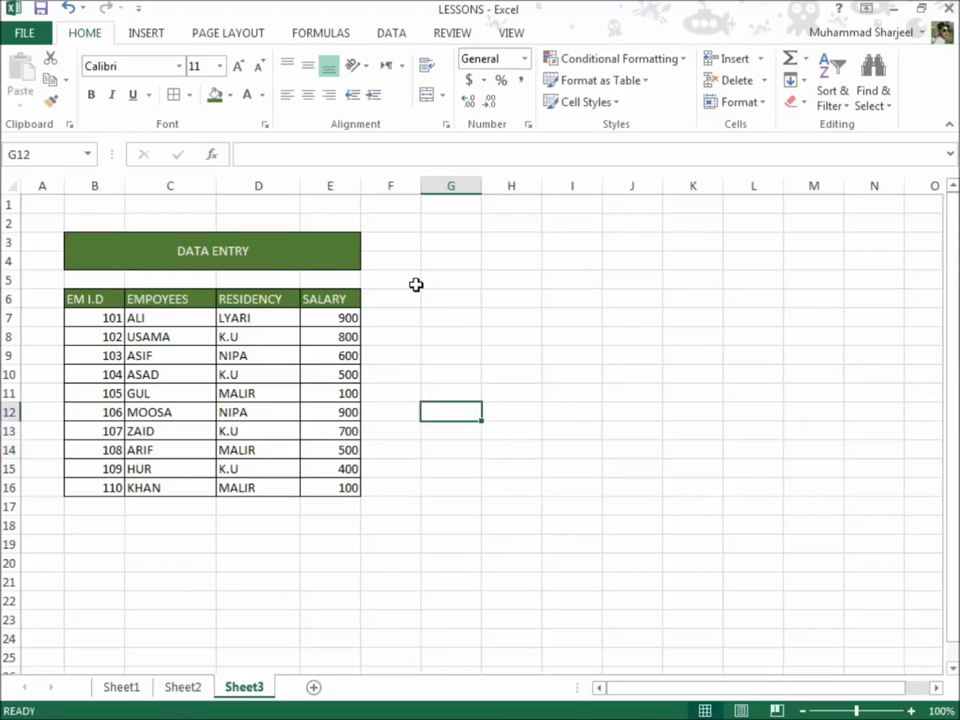
{"action": "key", "text": "Up"}
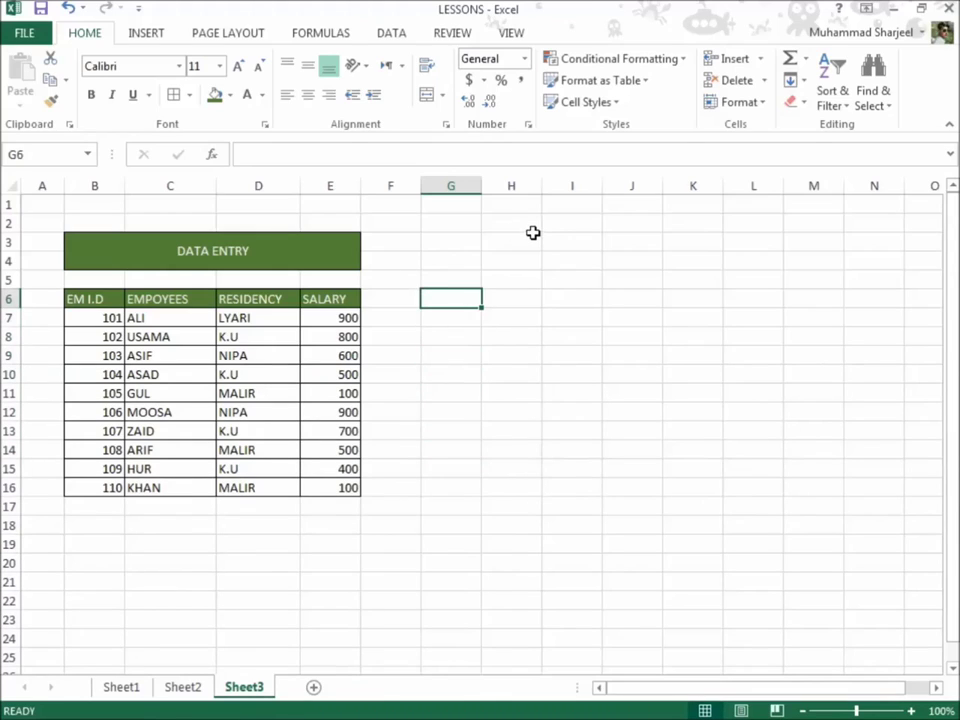
{"action": "key", "text": "shift+Right"}
{"action": "key", "text": "shift+Right"}
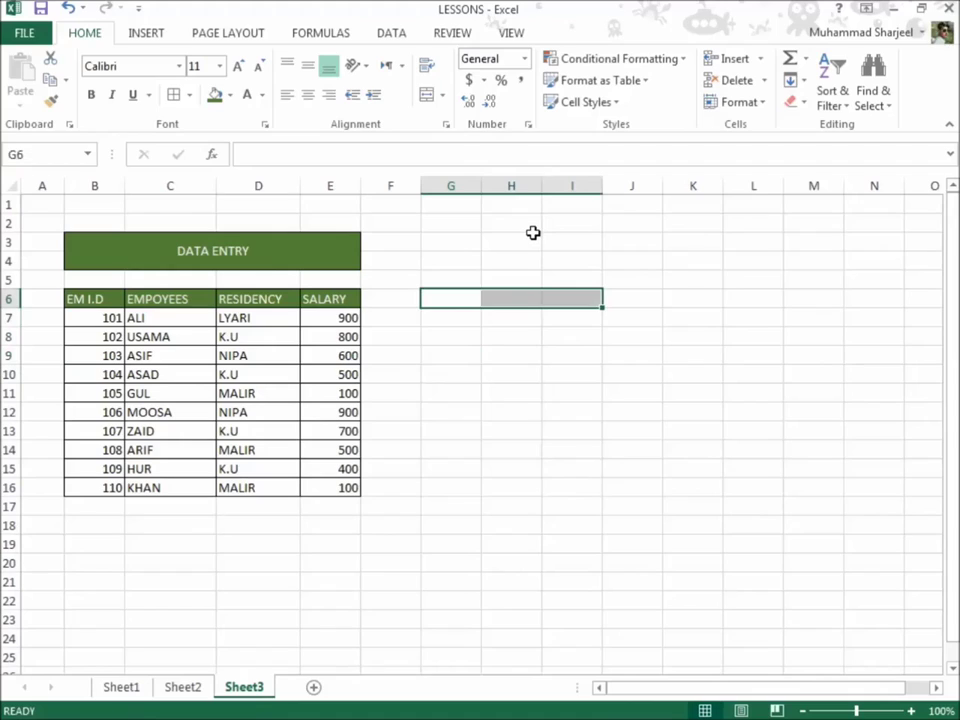
{"action": "key", "text": "shift+Down"}
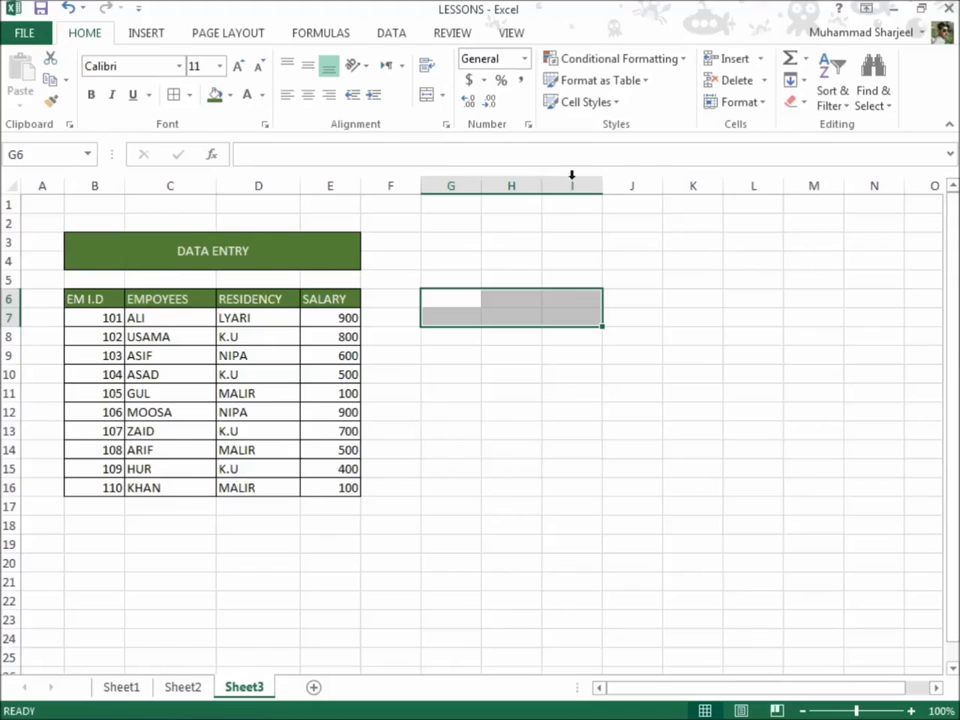
{"action": "left_click", "coordinate": [432, 96]}
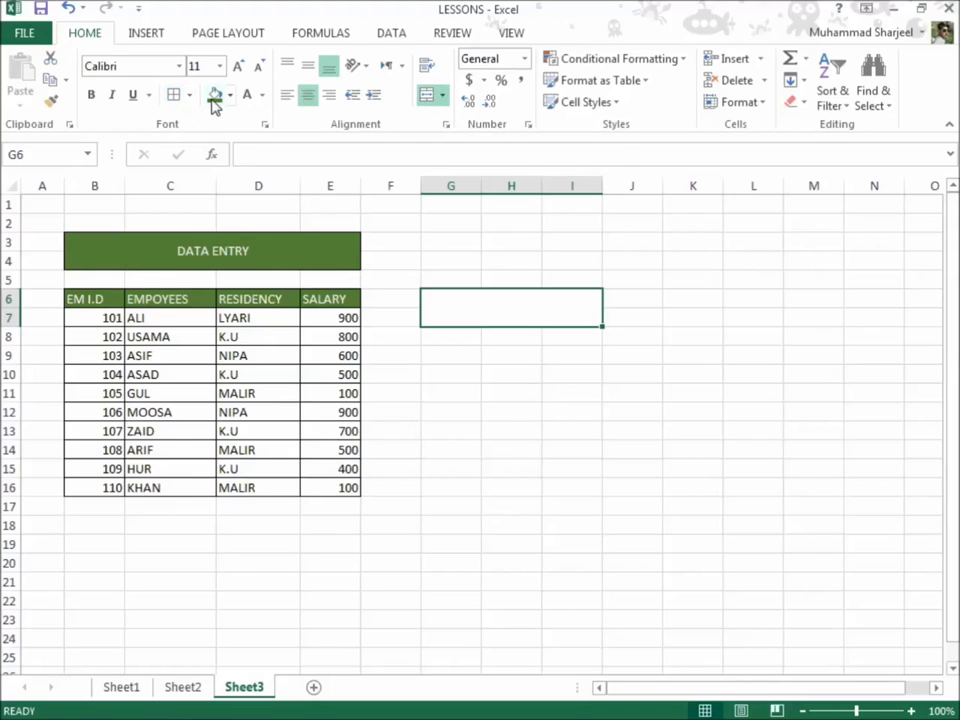
{"action": "left_click", "coordinate": [216, 100]}
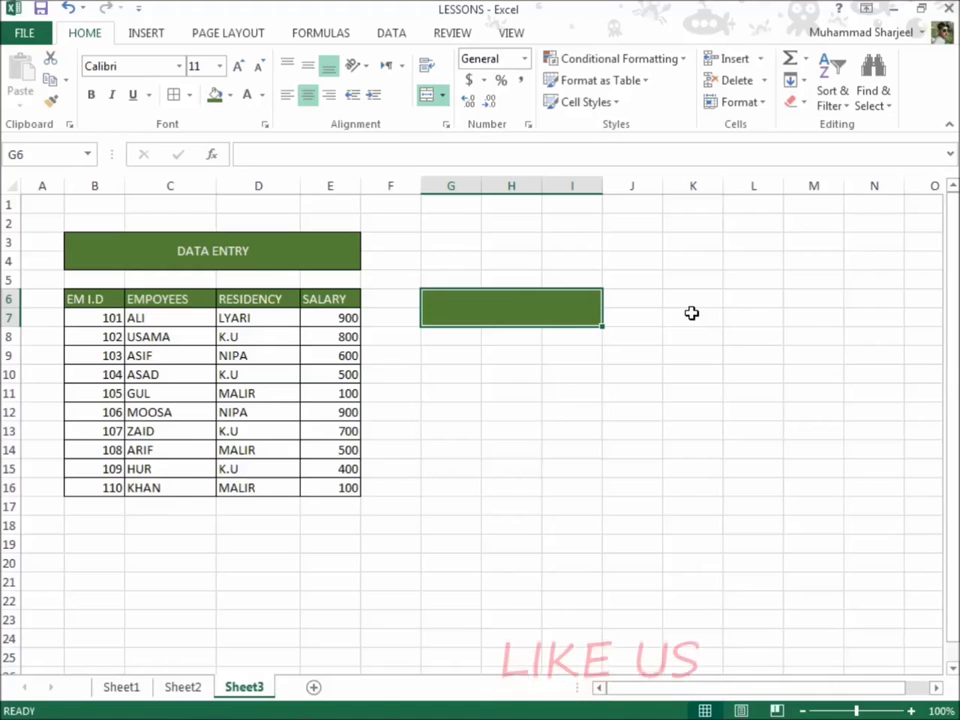
Step: Middle-align the green merged cell vertically and enter the title SEARCH BAR in it
{"action": "left_click", "coordinate": [307, 70]}
{"action": "key", "text": "F2"}
{"action": "type", "text": "SEARCH BAR"}
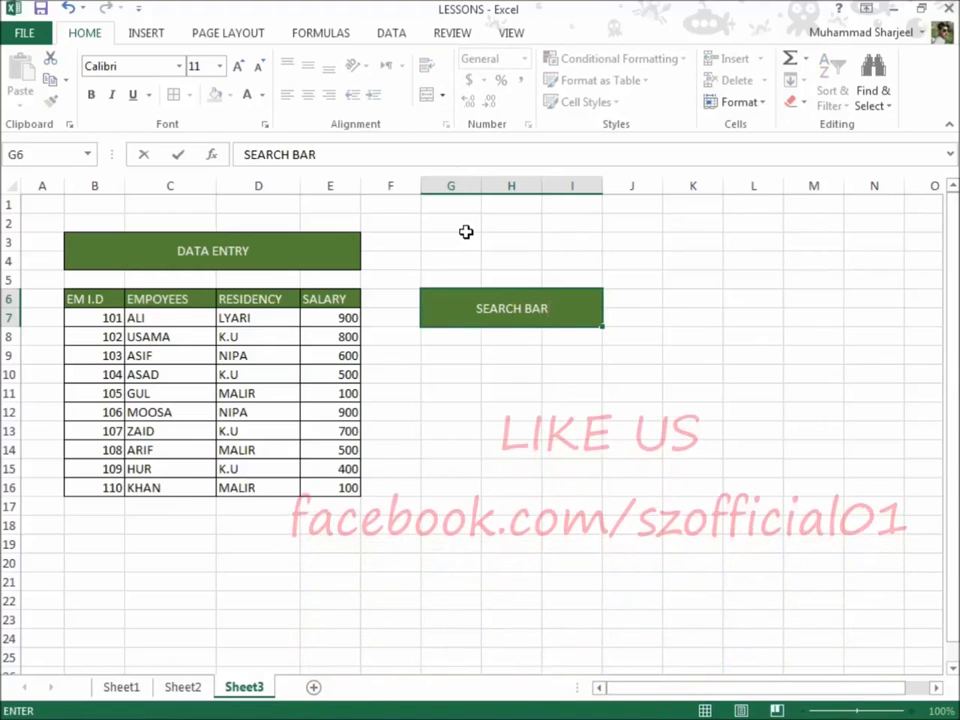
{"action": "key", "text": "Tab"}
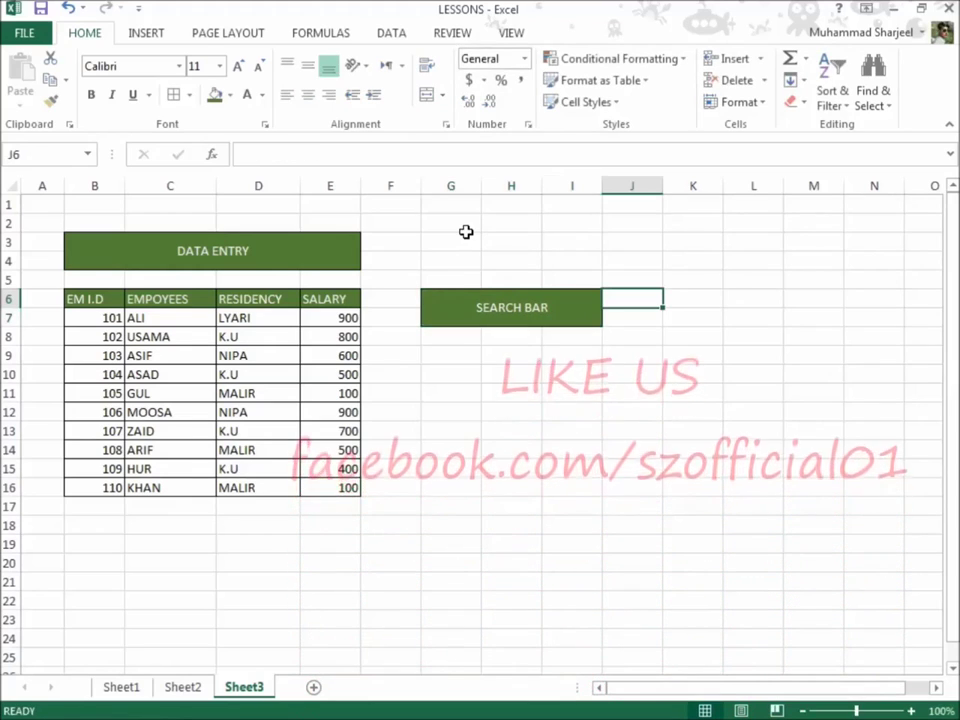
Step: Add borders to cells G8:I9 directly below the SEARCH BAR title and merge and center them
{"action": "key", "text": "Down"}
{"action": "key", "text": "Left"}
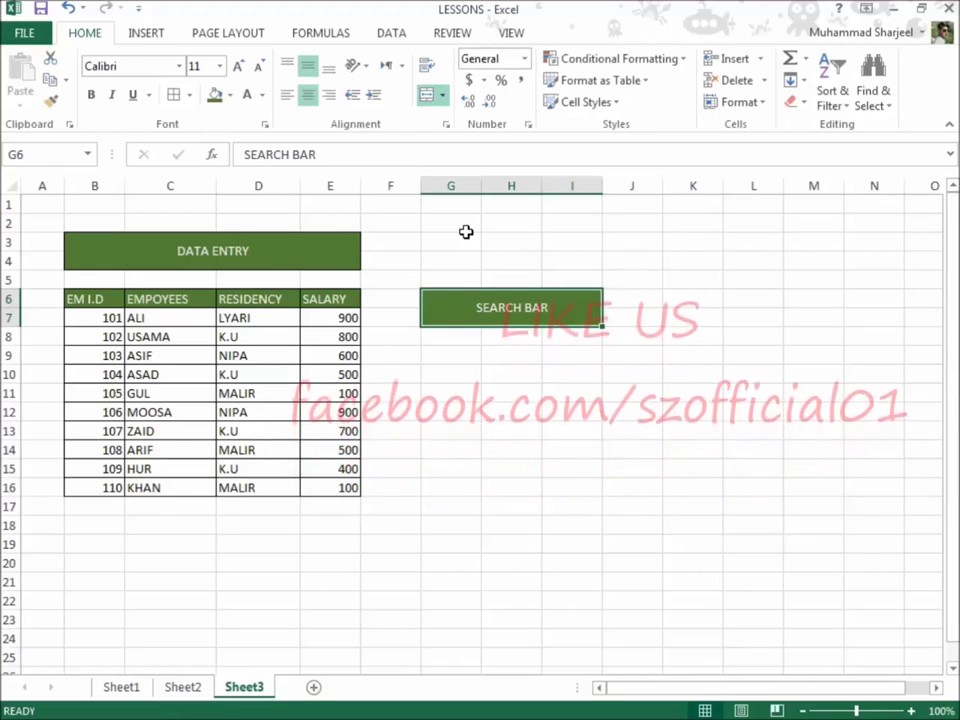
{"action": "key", "text": "Down"}
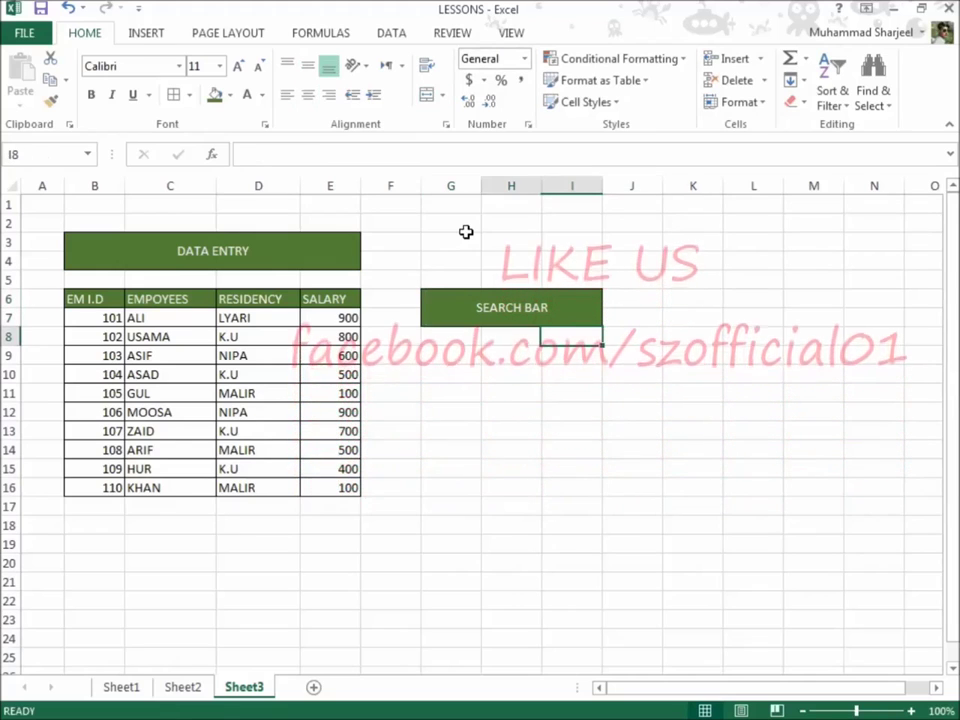
{"action": "key", "text": "shift+Left"}
{"action": "key", "text": "shift+Left"}
{"action": "key", "text": "shift+Down"}
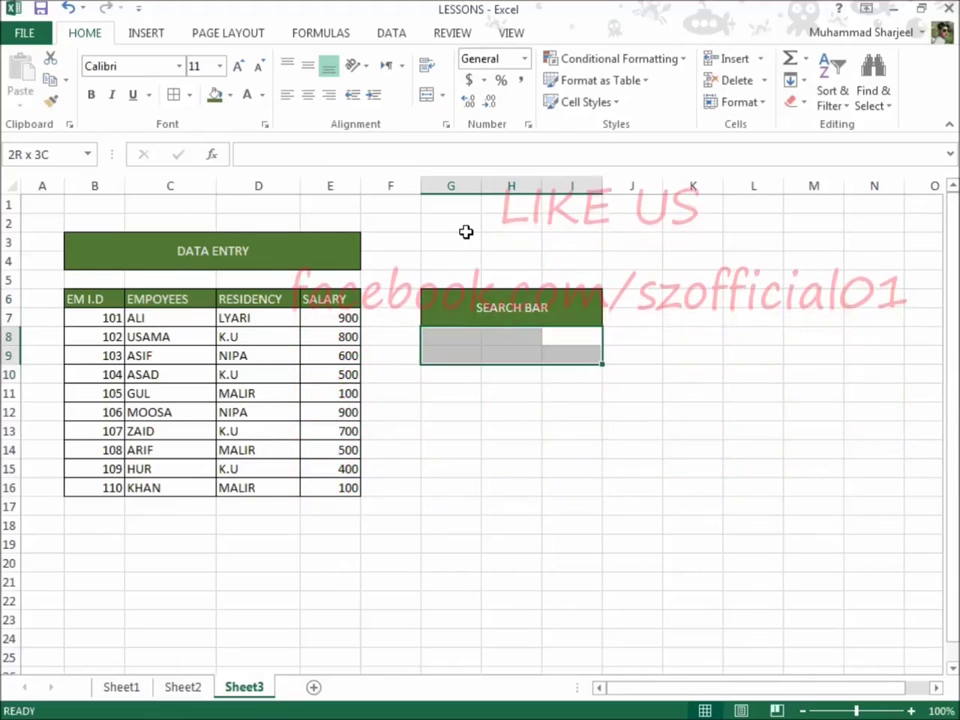
{"action": "left_click", "coordinate": [176, 95]}
{"action": "left_click", "coordinate": [424, 96]}
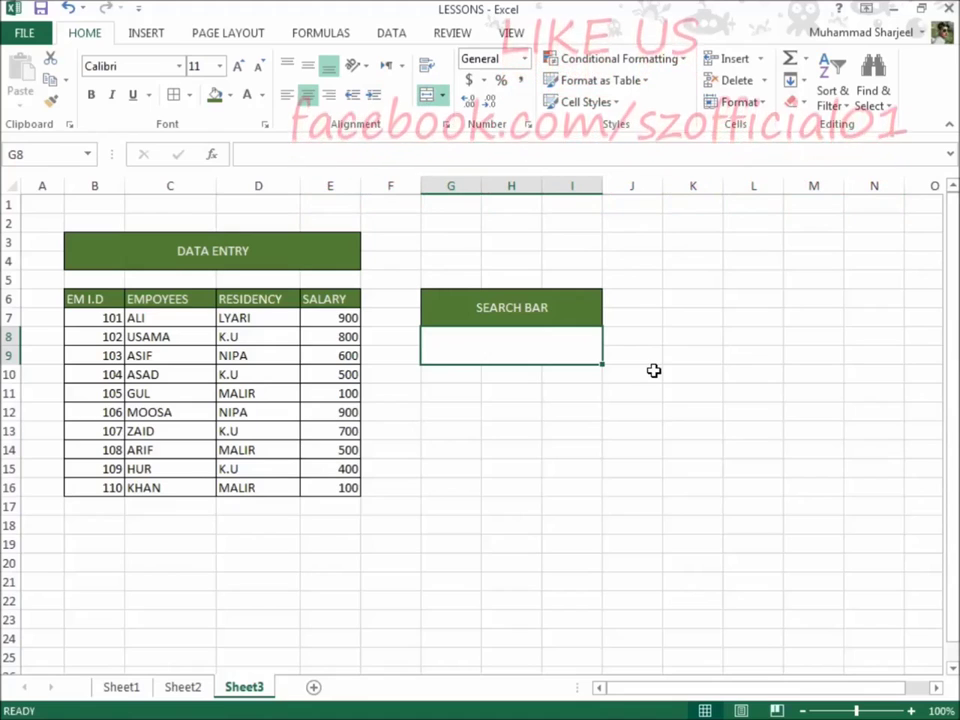
Step: Enter the labels EM I.D in cell G12 and EMPLOYEE in cell G14 below the search box
{"action": "left_click", "coordinate": [593, 428]}
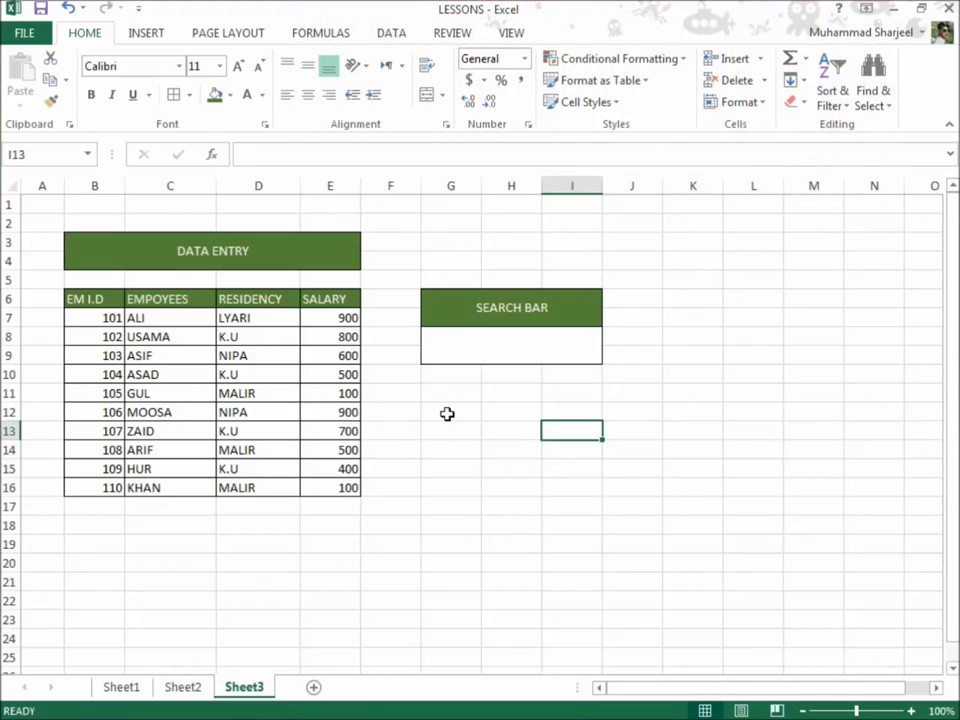
{"action": "left_click", "coordinate": [447, 414]}
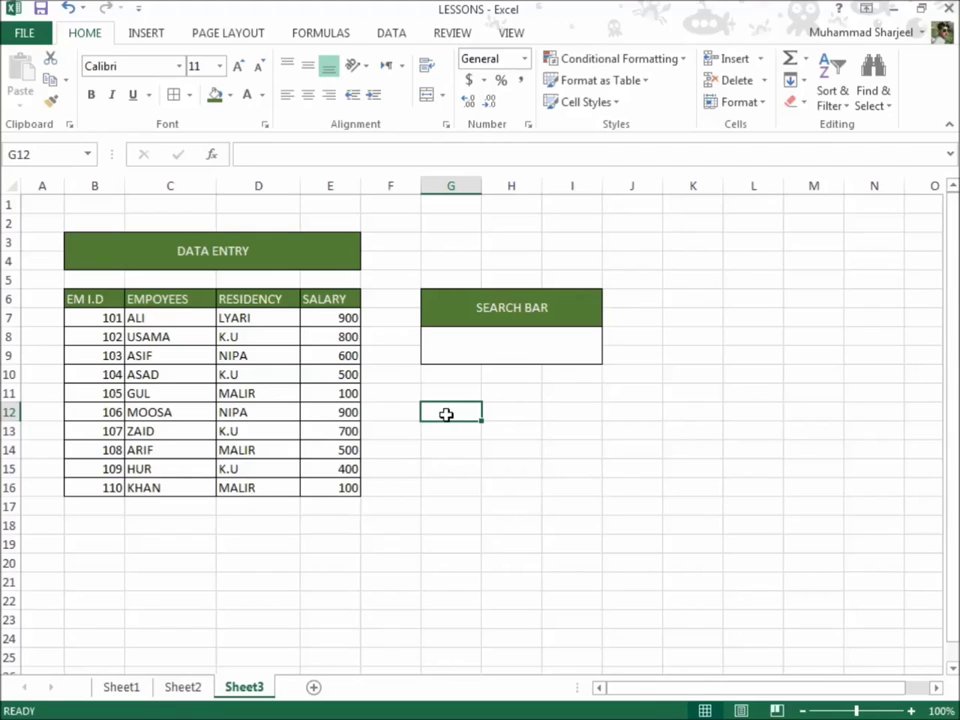
{"action": "type", "text": "EM I.D"}
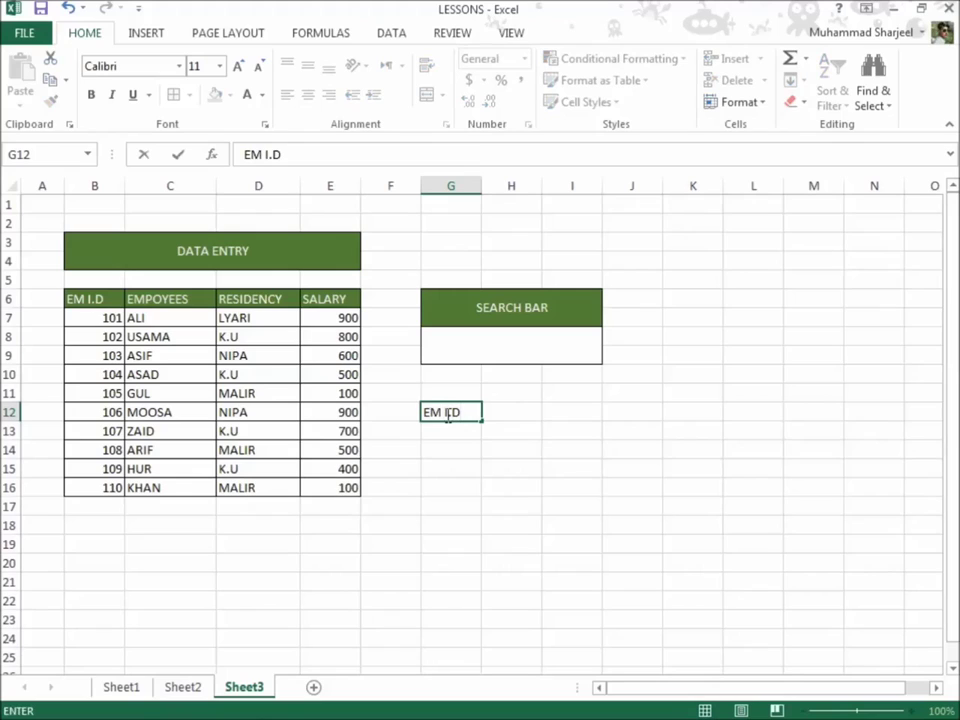
{"action": "key", "text": "Return"}
{"action": "key", "text": "Return"}
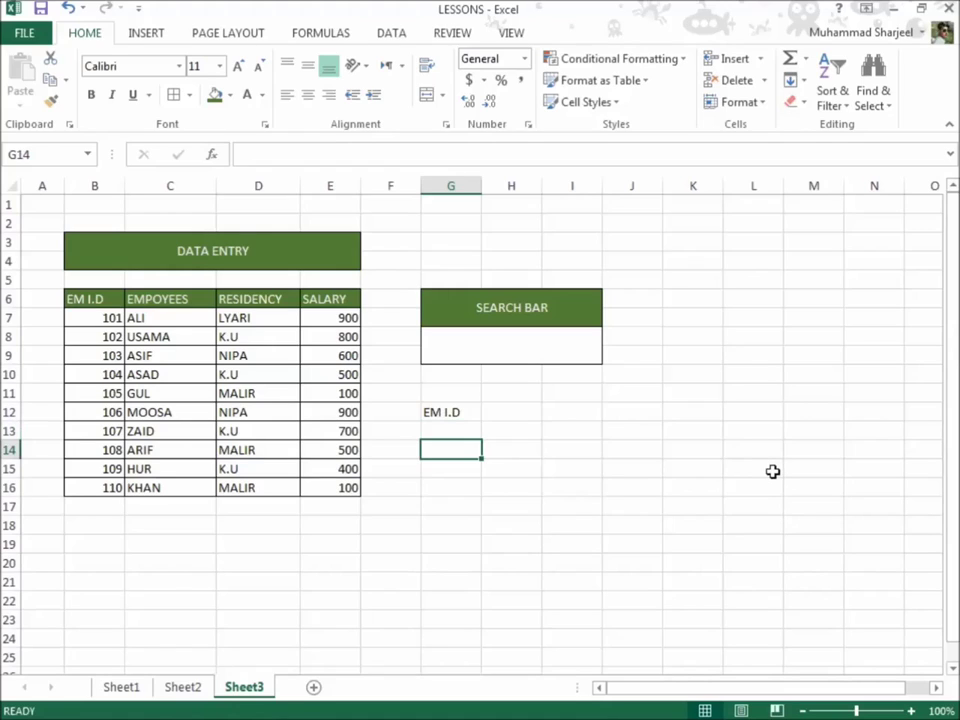
{"action": "type", "text": "EM"}
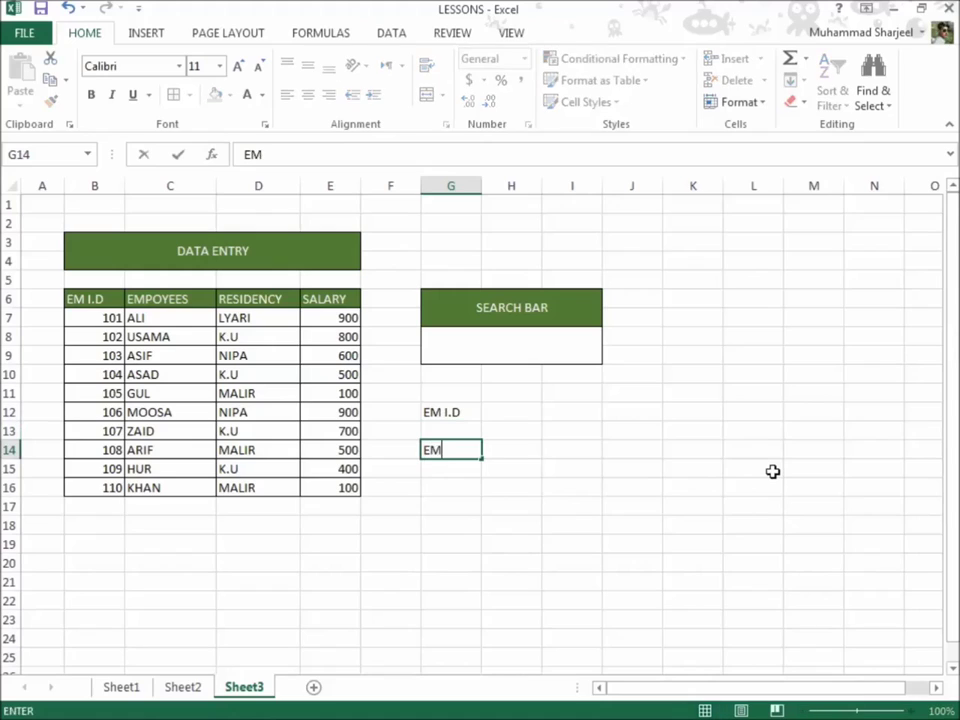
{"action": "type", "text": "PLOYEES"}
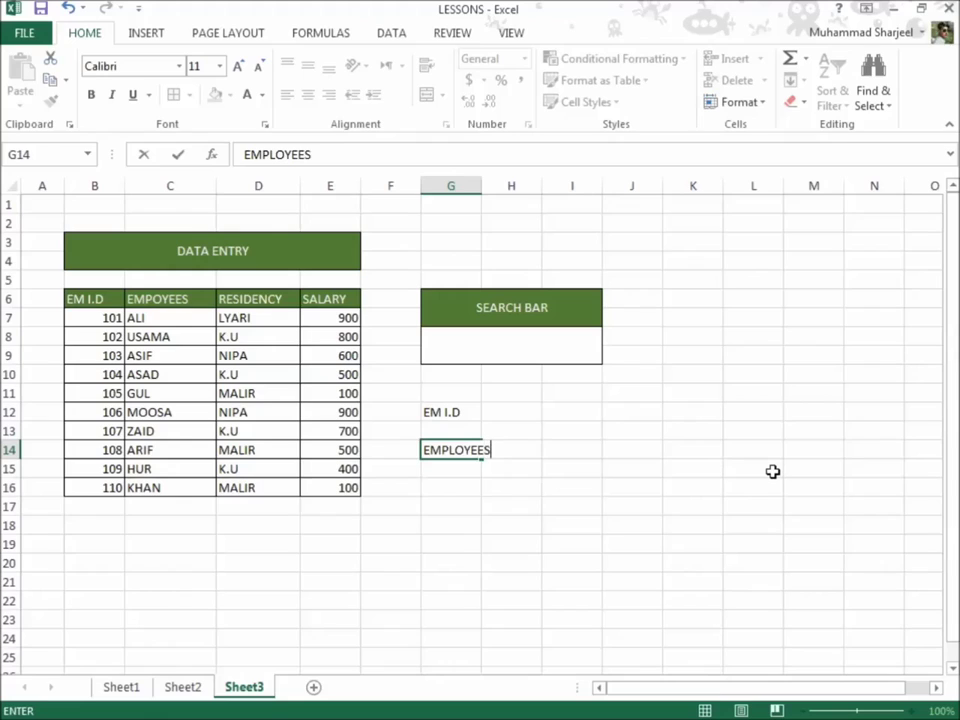
{"action": "key", "text": "Return"}
{"action": "key", "text": "Return"}
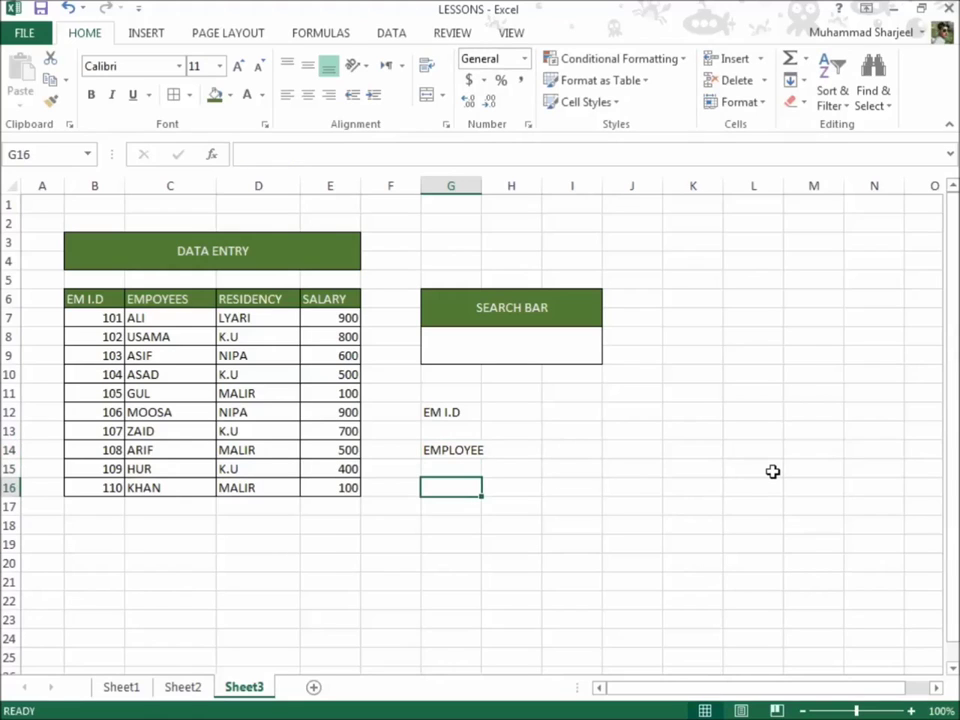
Step: Enter the labels RESIDENCY in G16 and SALARY in G18, and widen column G to fit the labels
{"action": "type", "text": "RESIDENC"}
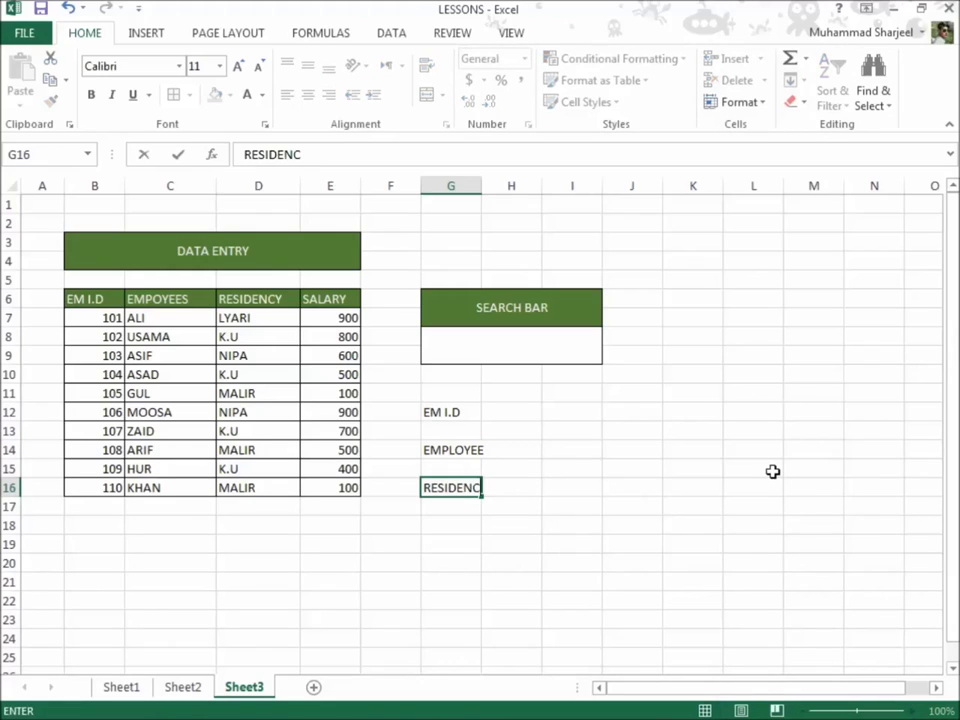
{"action": "type", "text": "Y"}
{"action": "key", "text": "Return"}
{"action": "key", "text": "Return"}
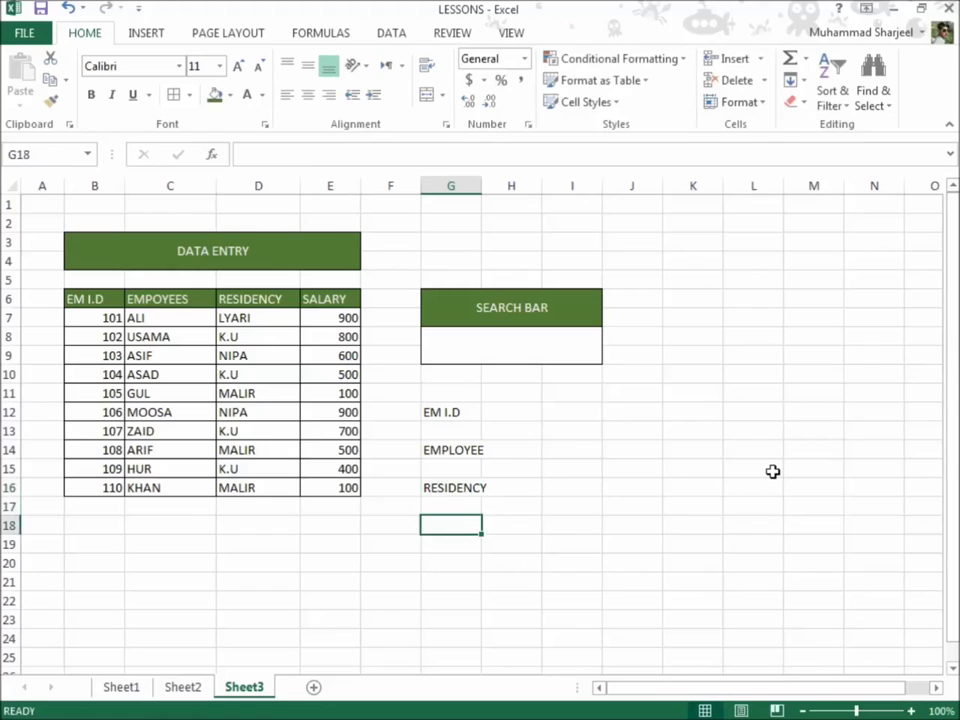
{"action": "type", "text": "SALARY"}
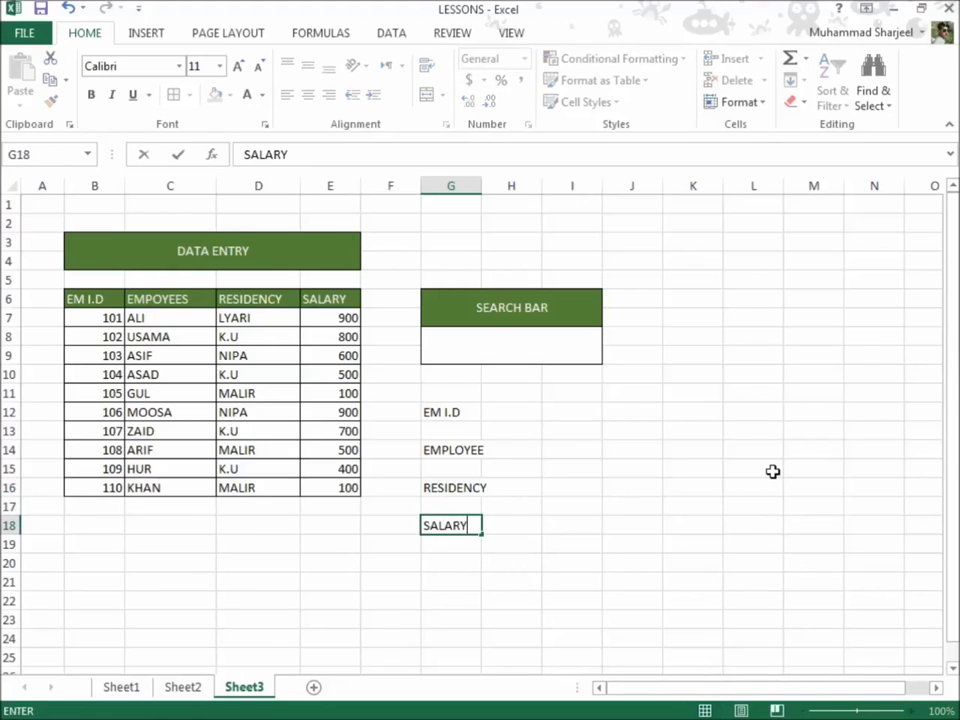
{"action": "key", "text": "Tab"}
{"action": "key", "text": "Tab"}
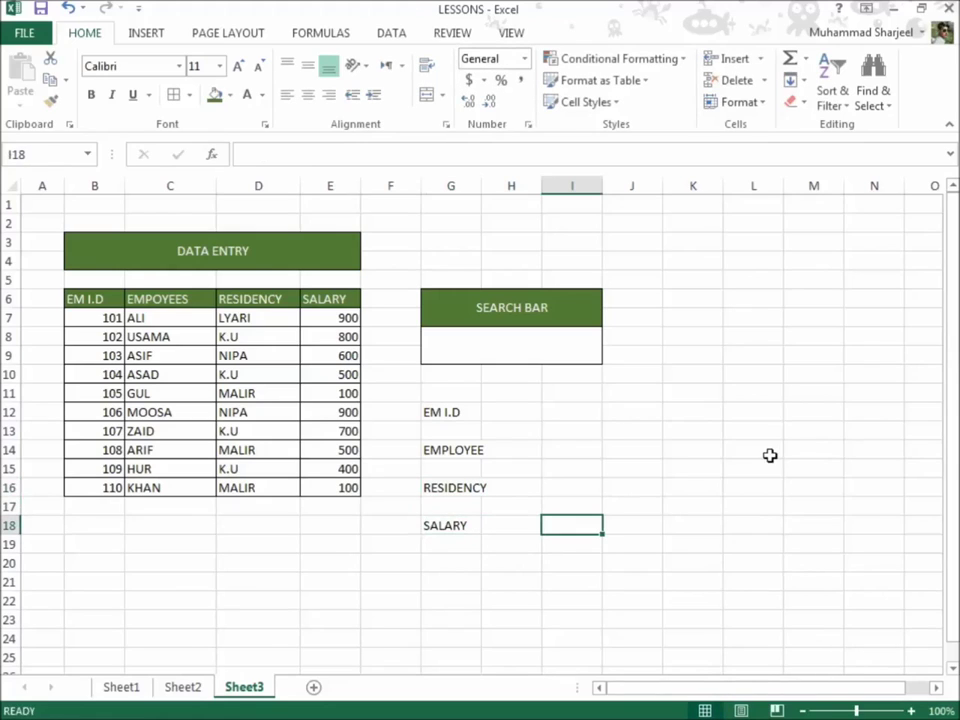
{"action": "left_click_drag", "start_coordinate": [481, 192], "coordinate": [495, 193]}
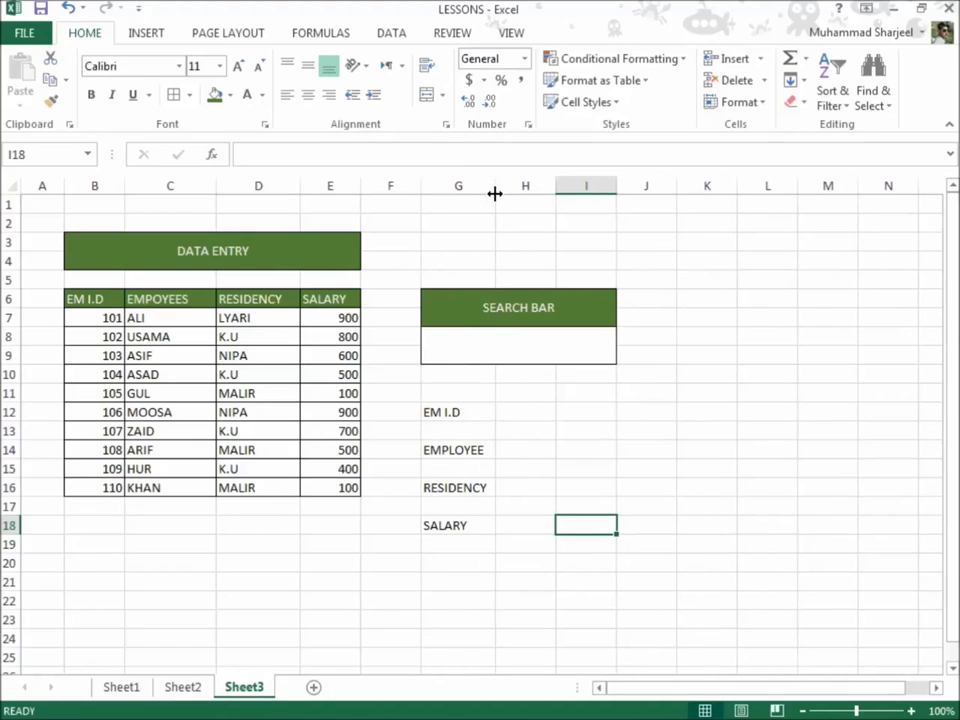
{"action": "left_click_drag", "start_coordinate": [495, 194], "coordinate": [506, 195]}
Step: Add borders to cells H12:J12 beside the EM I.D label and merge and center them
{"action": "left_click", "coordinate": [525, 411]}
{"action": "left_click_drag", "start_coordinate": [526, 412], "coordinate": [645, 413]}
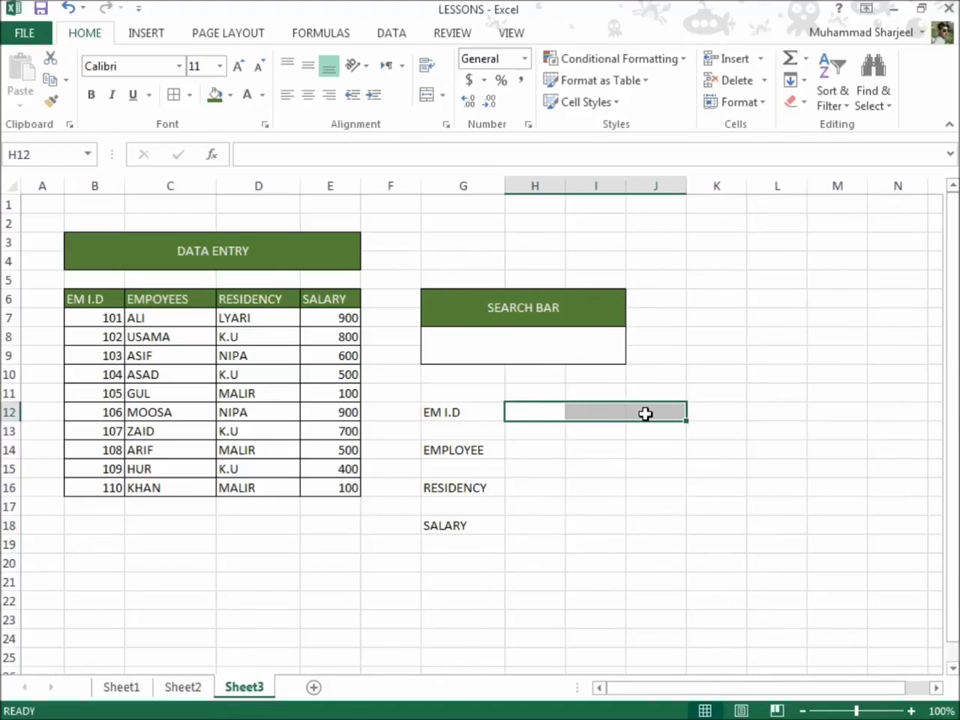
{"action": "left_click", "coordinate": [174, 94]}
{"action": "left_click", "coordinate": [428, 95]}
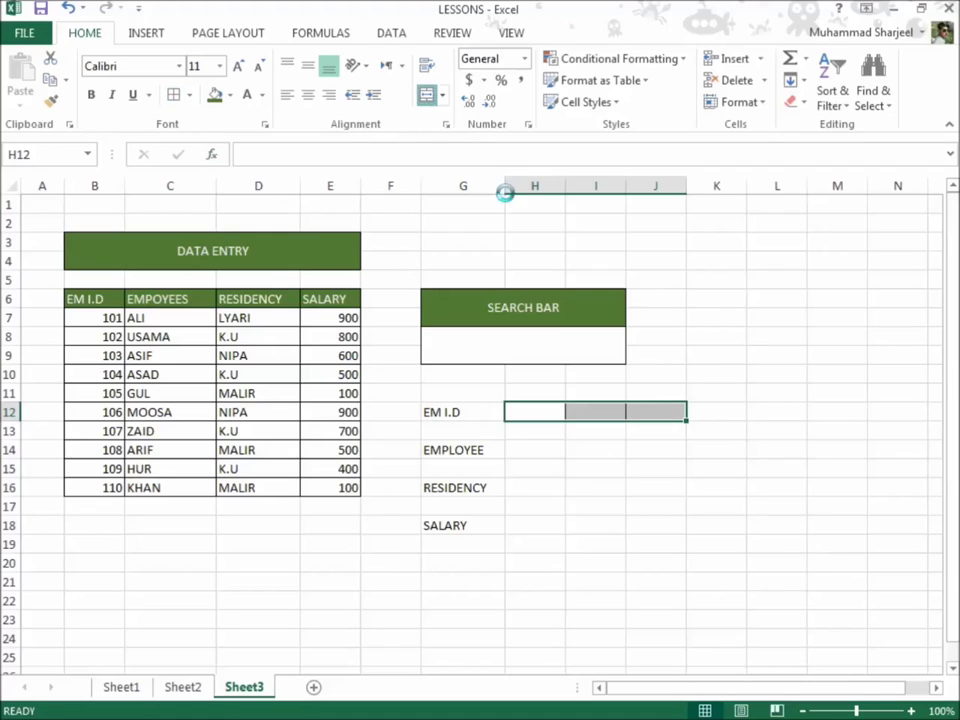
Step: Copy the merged bordered box H12:J12 to H14, H16 and H18 beside the EMPLOYEE, RESIDENCY and SALARY labels
{"action": "key", "text": "ctrl+c"}
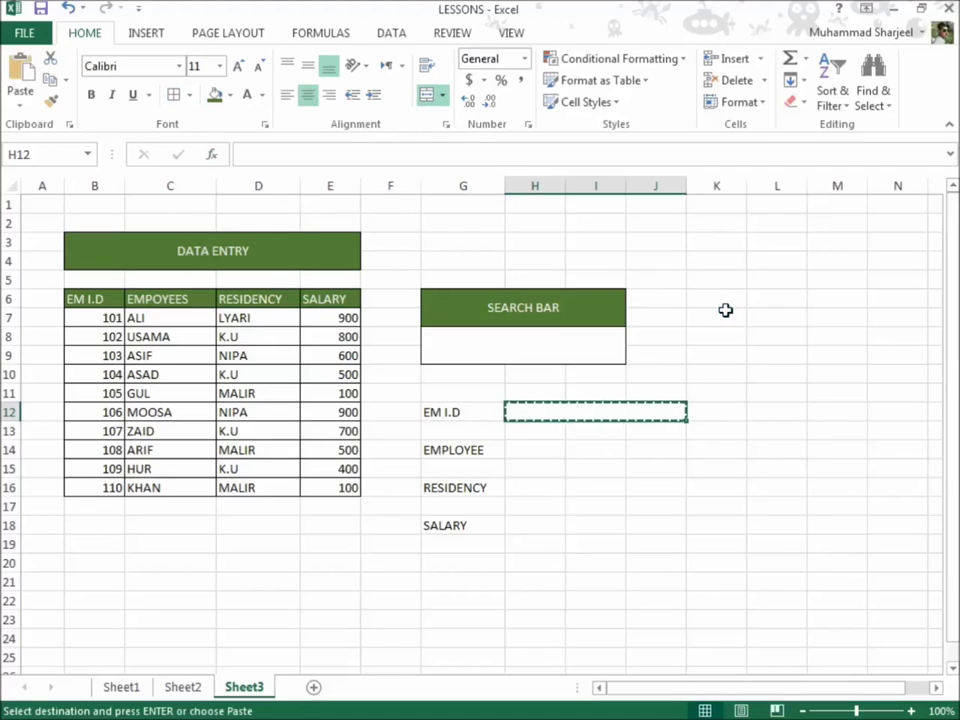
{"action": "key", "text": "Down"}
{"action": "key", "text": "Down"}
{"action": "key", "text": "ctrl+v"}
{"action": "key", "text": "Down"}
{"action": "key", "text": "Down"}
{"action": "key", "text": "ctrl+v"}
{"action": "key", "text": "Down"}
{"action": "key", "text": "Down"}
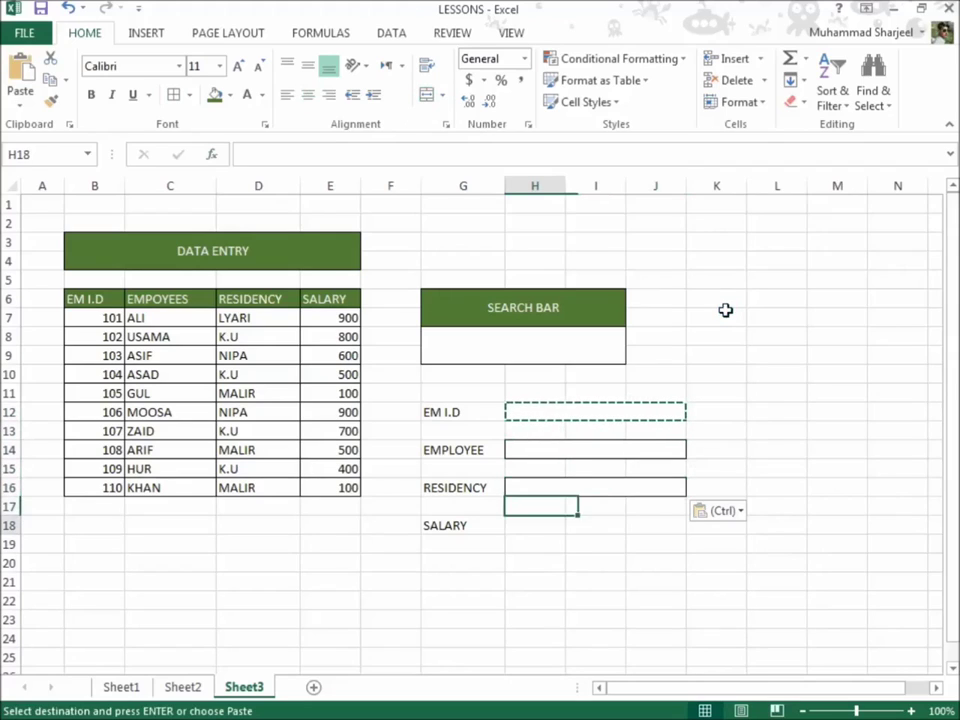
{"action": "key", "text": "ctrl+v"}
{"action": "key", "text": "Down"}
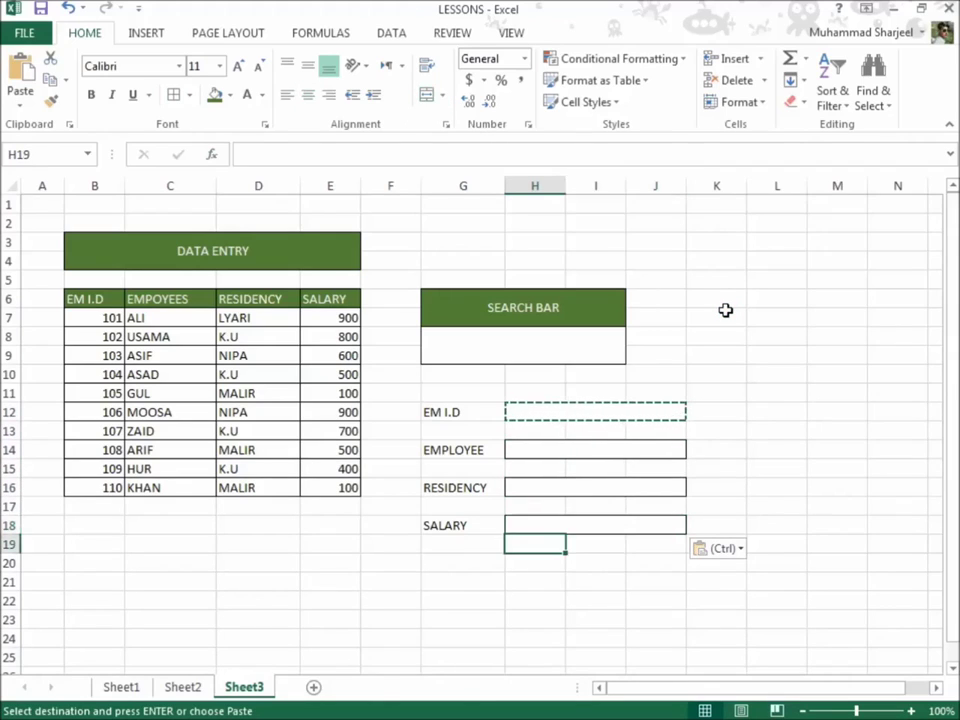
{"action": "left_click", "coordinate": [765, 358]}
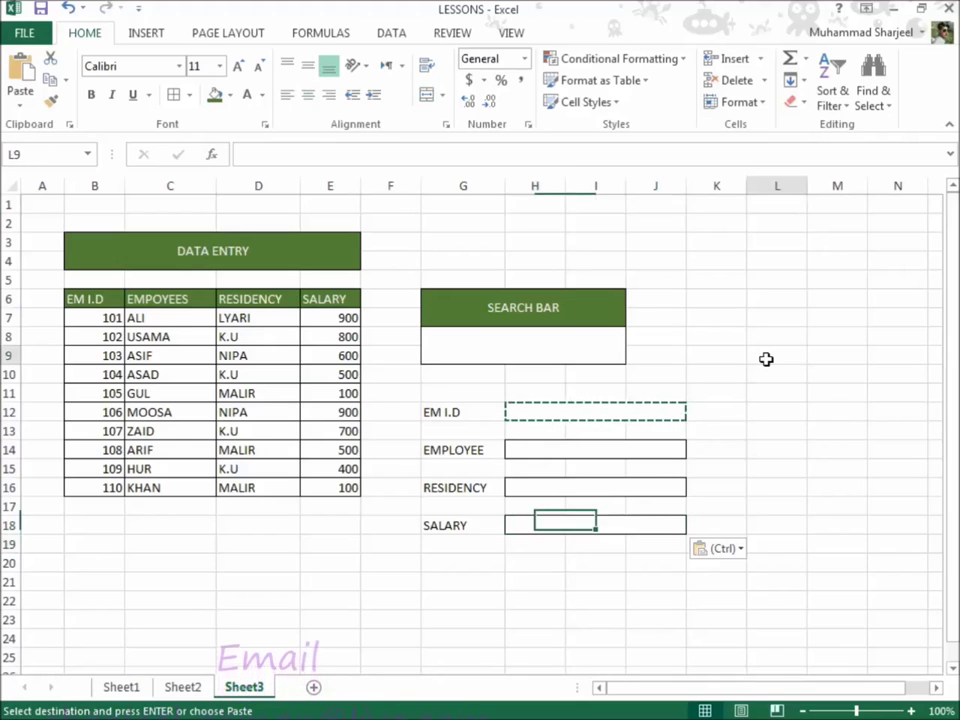
{"action": "left_click", "coordinate": [634, 411]}
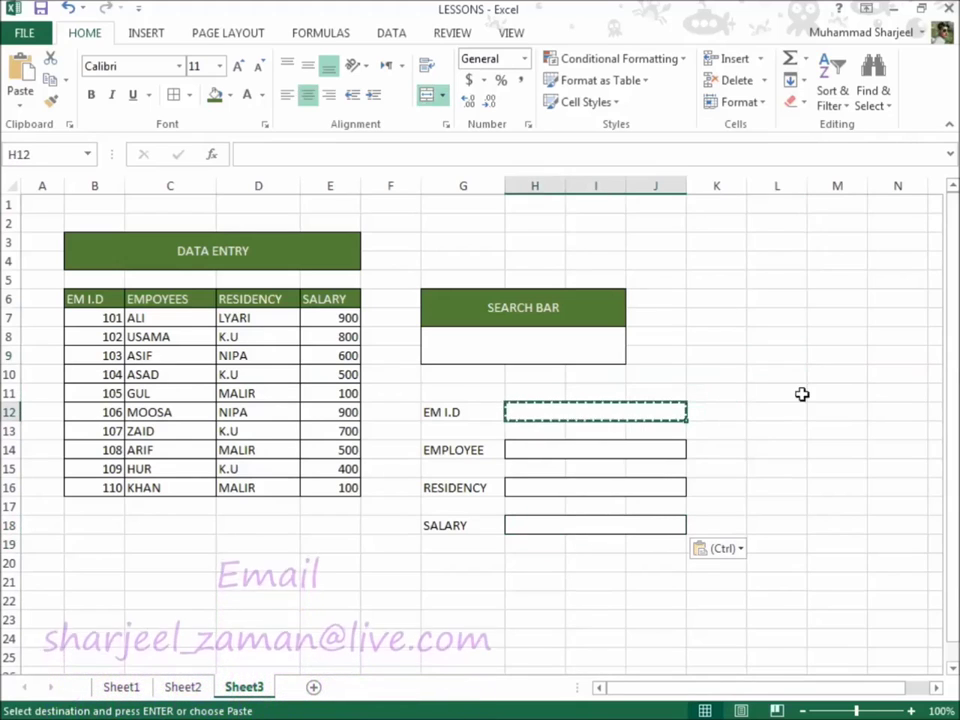
{"action": "left_click", "coordinate": [821, 390]}
{"action": "left_click", "coordinate": [777, 373]}
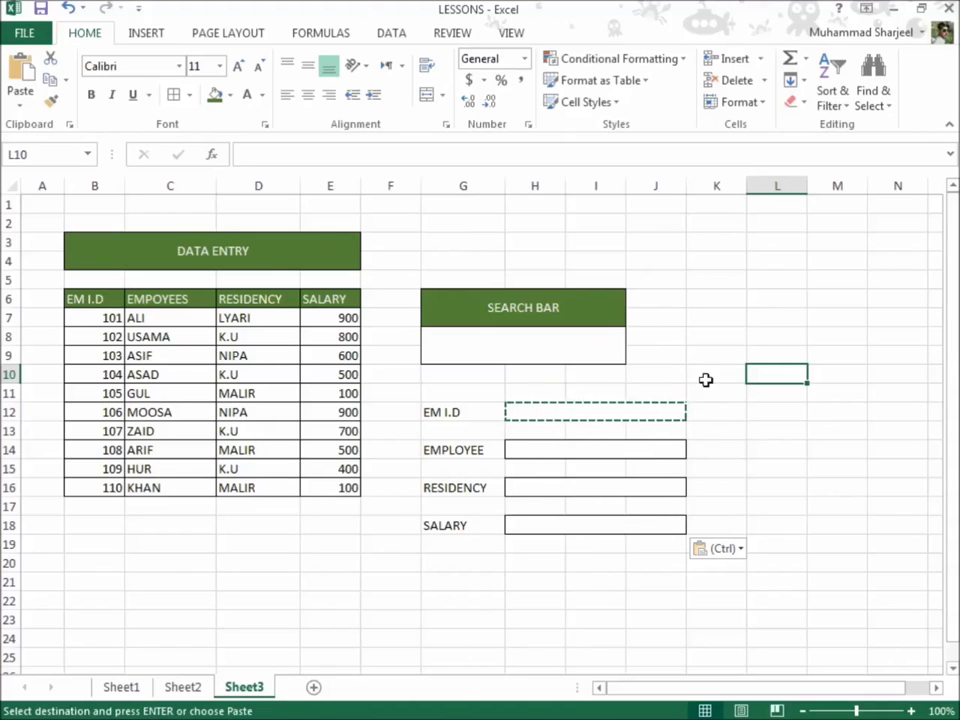
Step: Enter the formula =VLOOKUP(G8,B6:E16,1) in the merged cell H12 beside EM I.D
{"action": "left_click", "coordinate": [632, 410]}
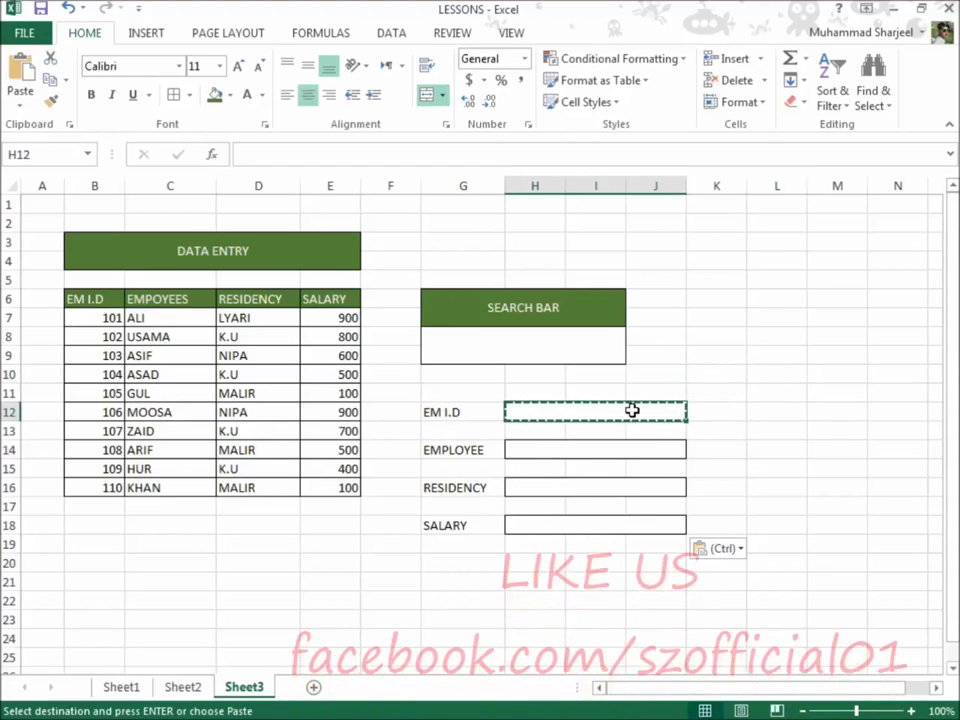
{"action": "key", "text": "Escape"}
{"action": "type", "text": "="}
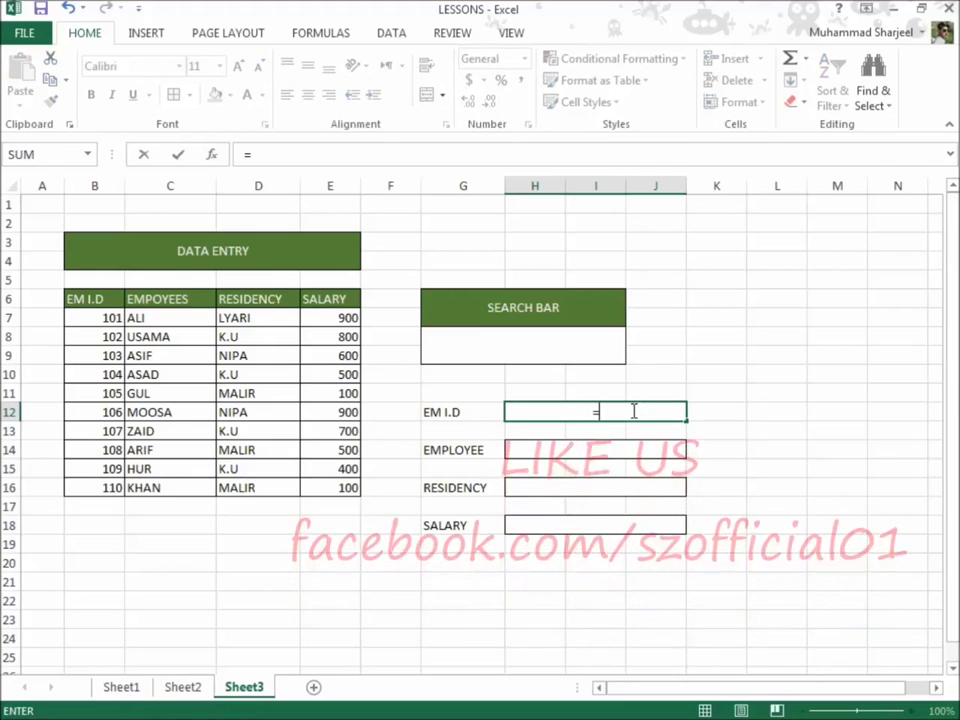
{"action": "type", "text": "VLOOK"}
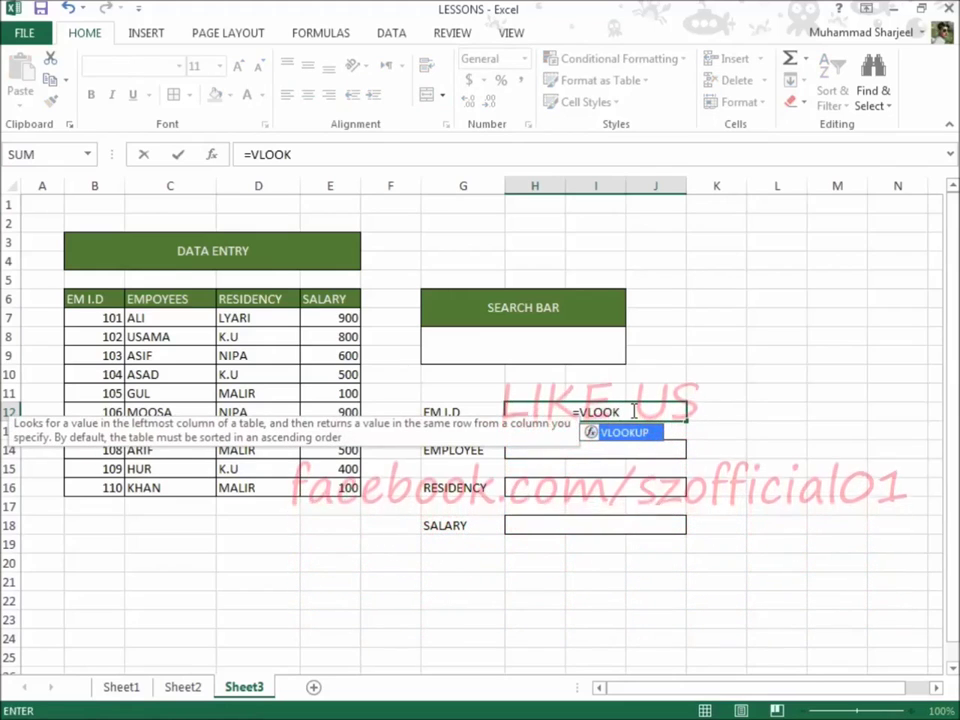
{"action": "type", "text": "UP"}
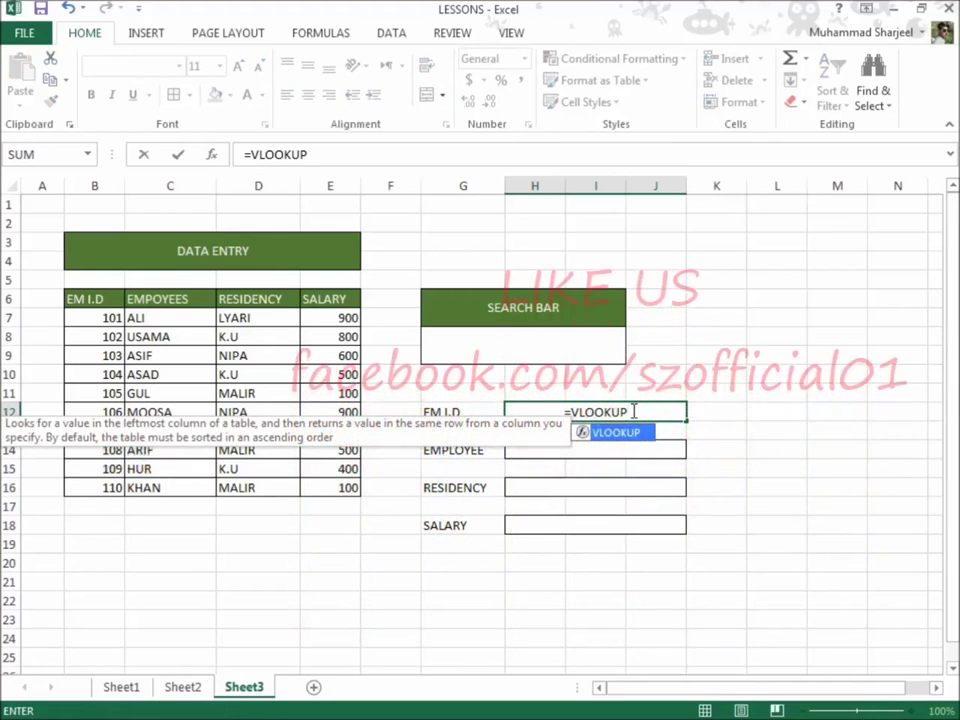
{"action": "type", "text": "("}
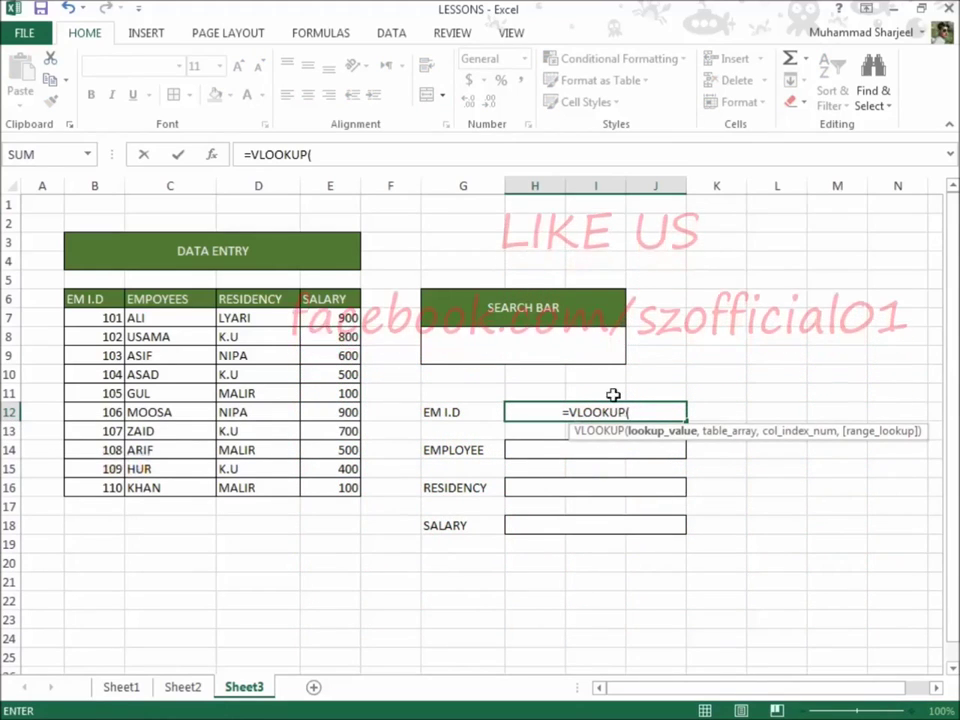
{"action": "left_click", "coordinate": [562, 347]}
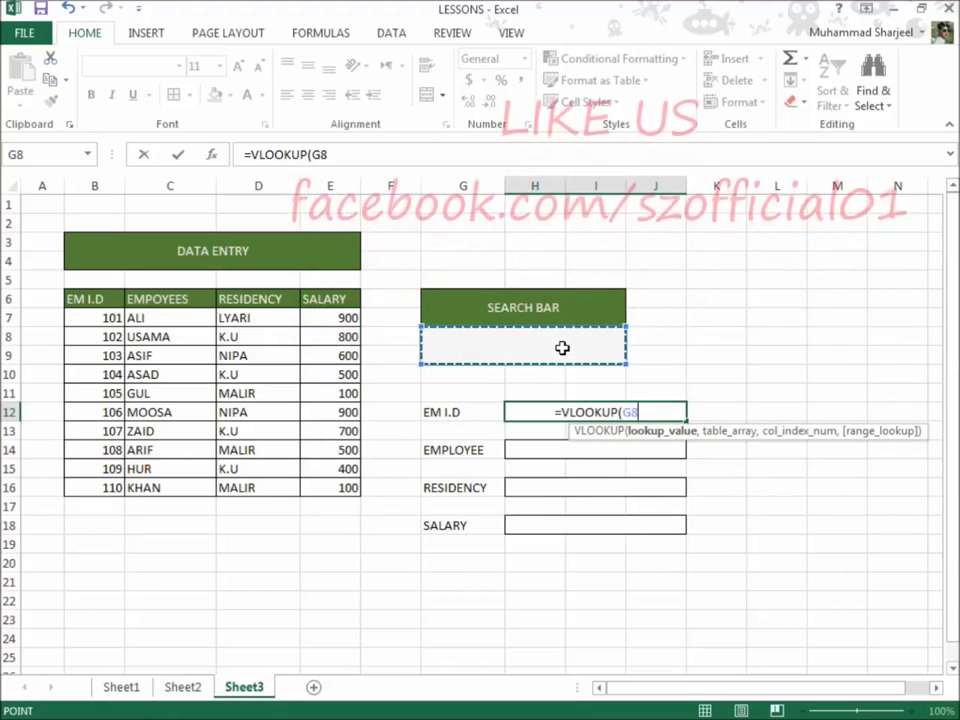
{"action": "type", "text": ","}
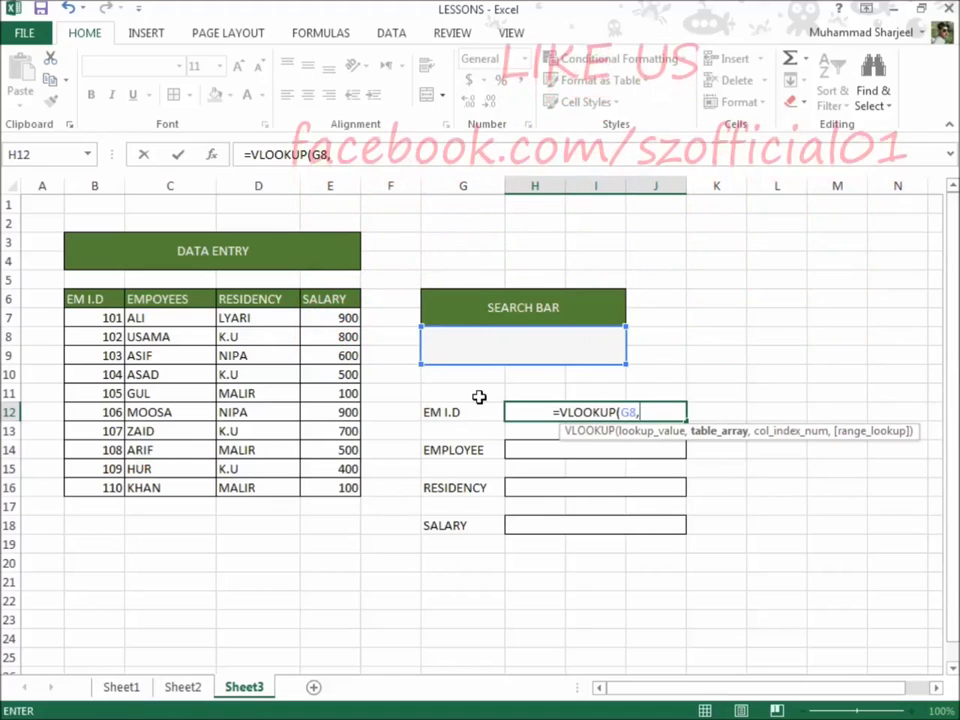
{"action": "left_click_drag", "start_coordinate": [92, 300], "coordinate": [95, 318]}
{"action": "left_click_drag", "start_coordinate": [184, 371], "coordinate": [341, 484]}
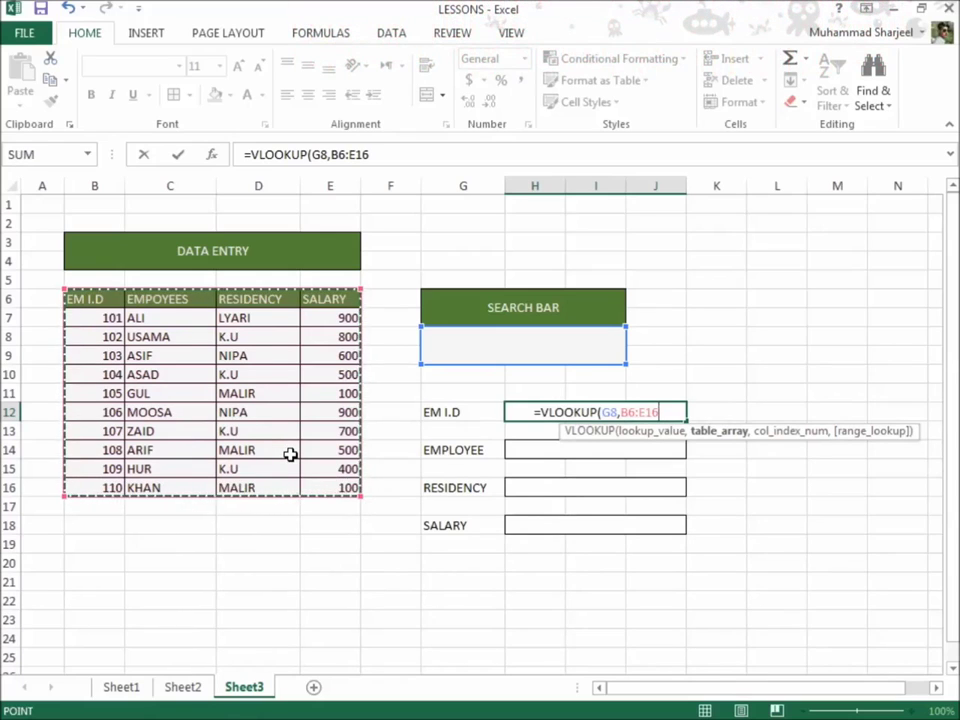
{"action": "type", "text": ","}
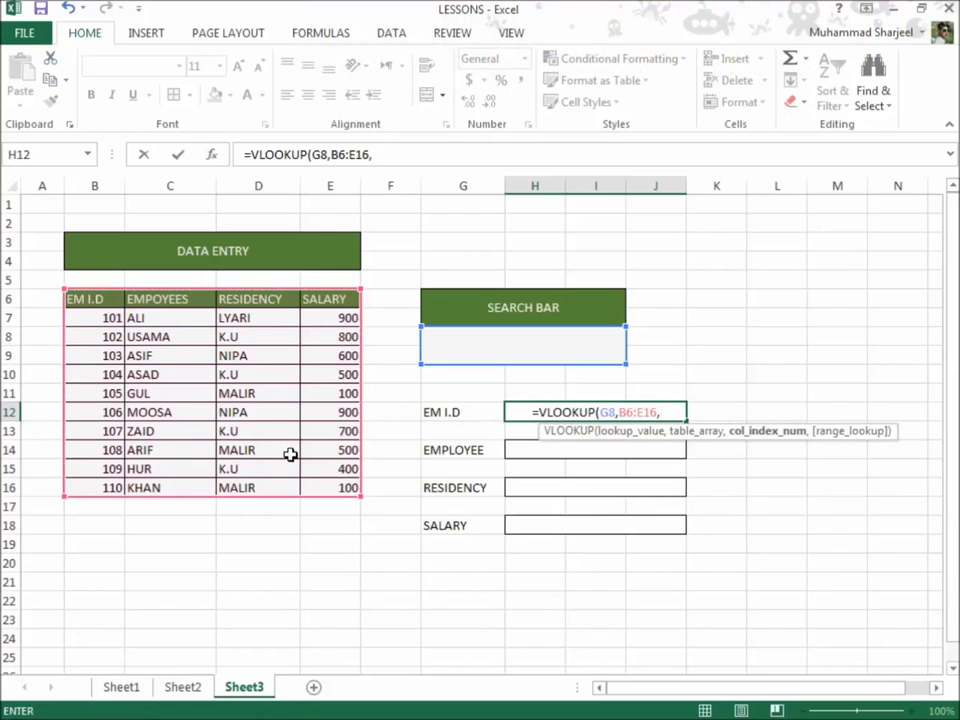
{"action": "type", "text": "1"}
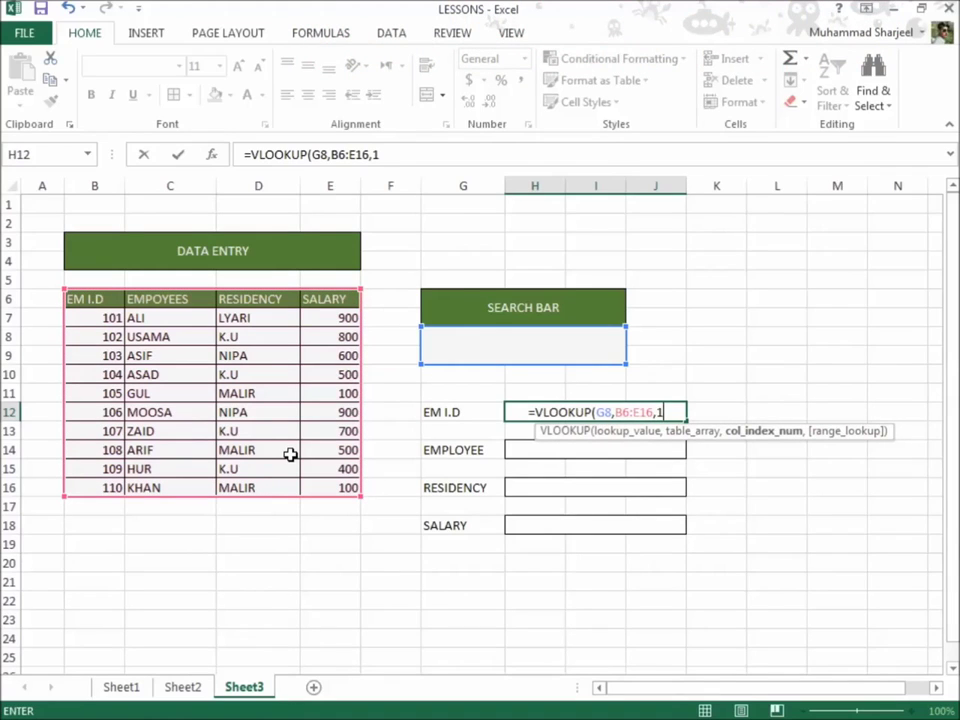
{"action": "type", "text": ")"}
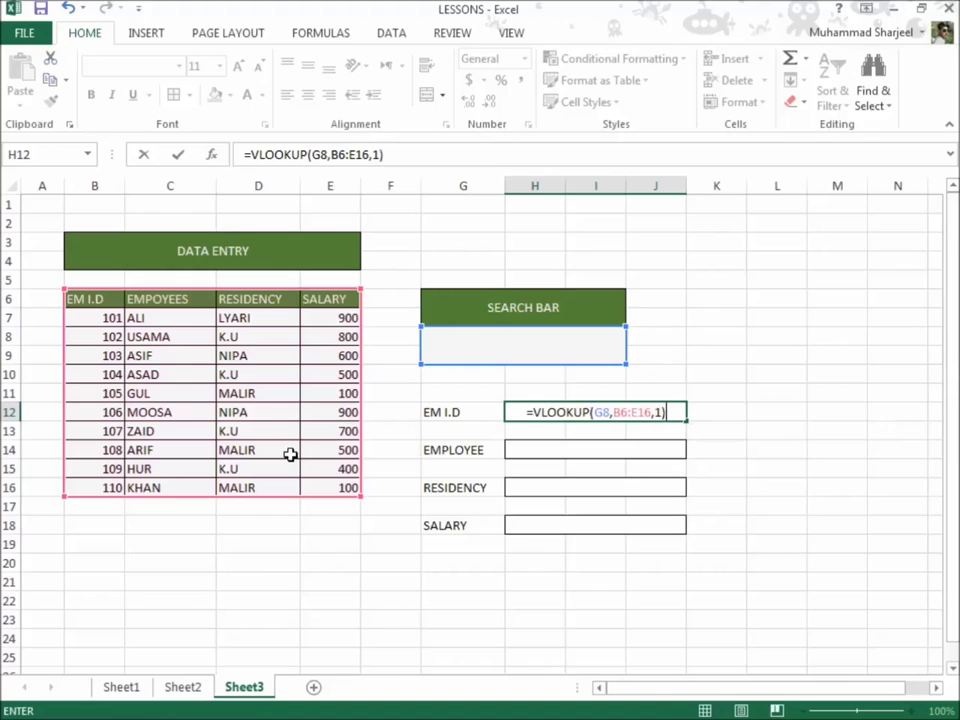
{"action": "key", "text": "Return"}
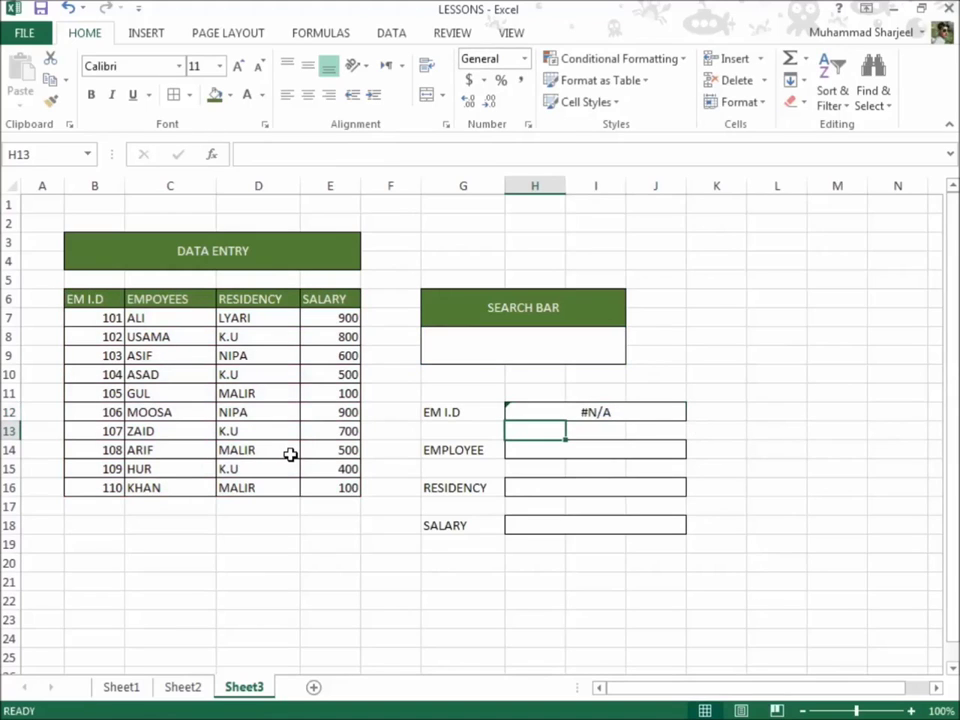
Step: Narrow column A slightly and enter the formula =VLOOKUP(G8,B6:E16,2) in the merged cell H14 beside EMPLOYEE
{"action": "left_click", "coordinate": [587, 451]}
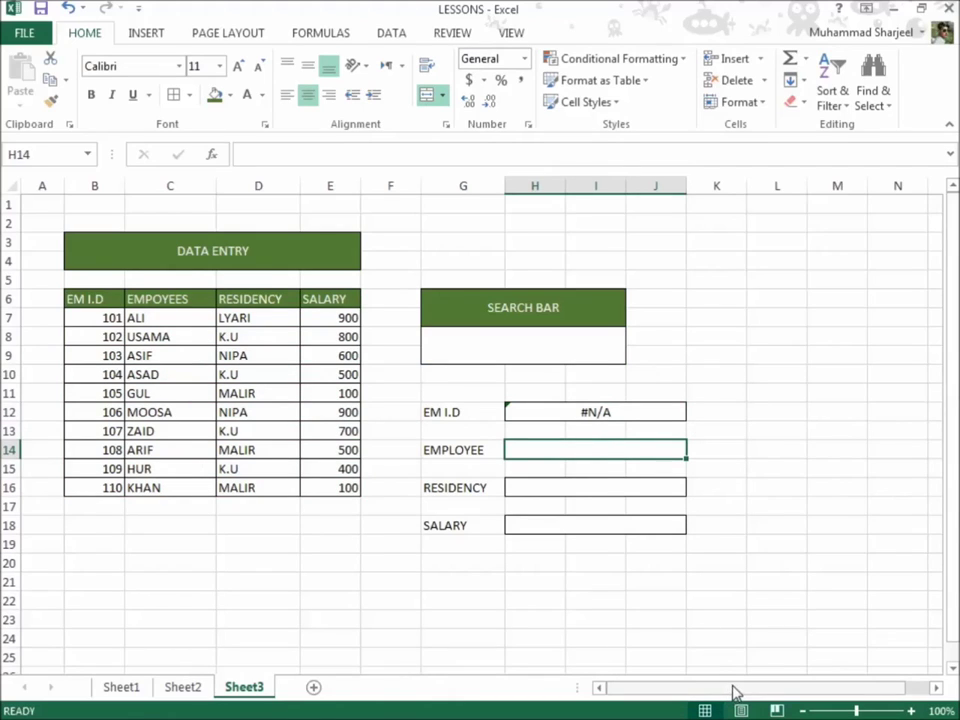
{"action": "left_click_drag", "start_coordinate": [57, 186], "coordinate": [53, 186]}
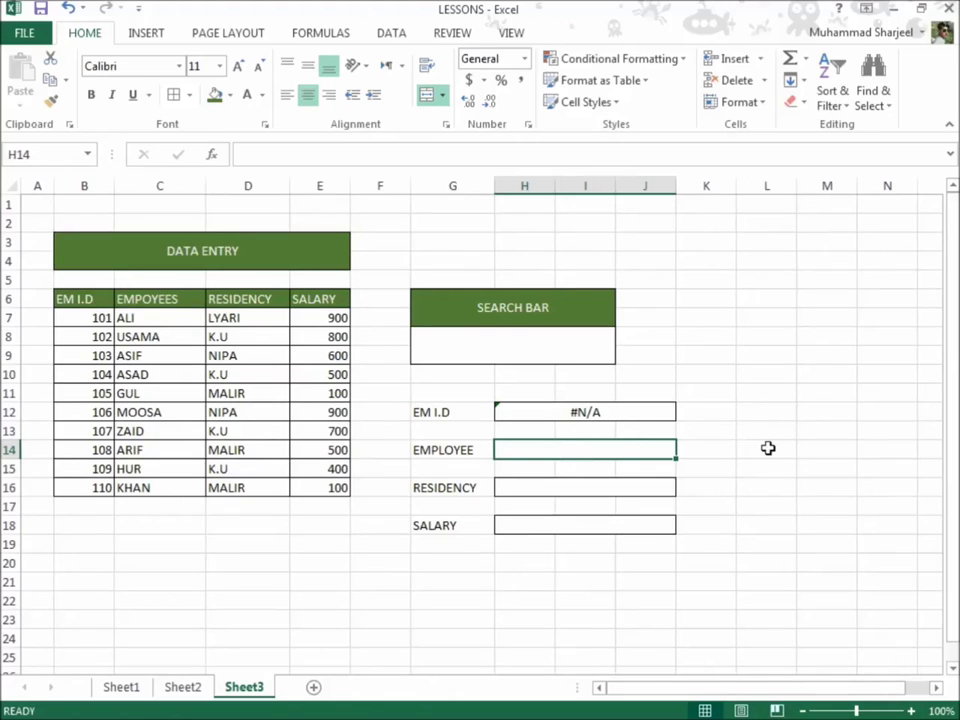
{"action": "type", "text": "="}
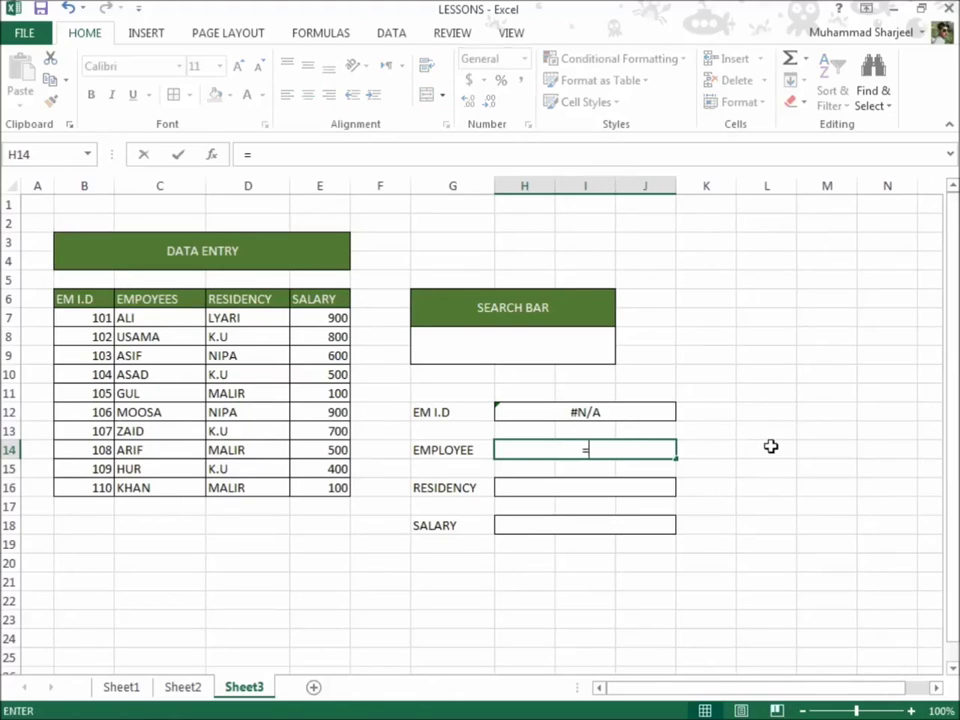
{"action": "type", "text": "VL"}
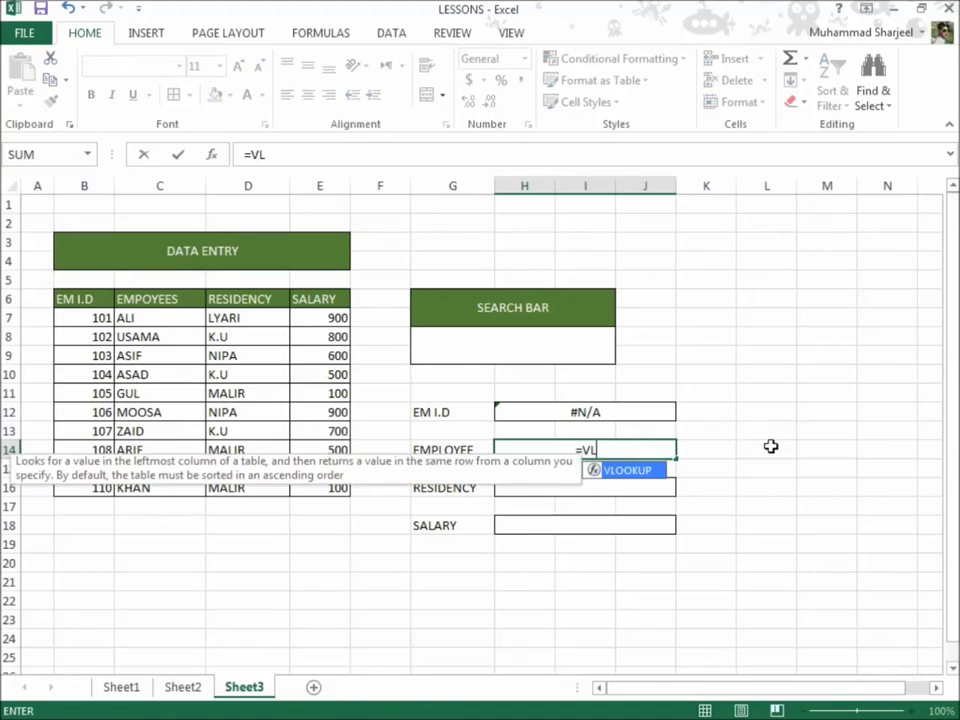
{"action": "type", "text": "OOKUP"}
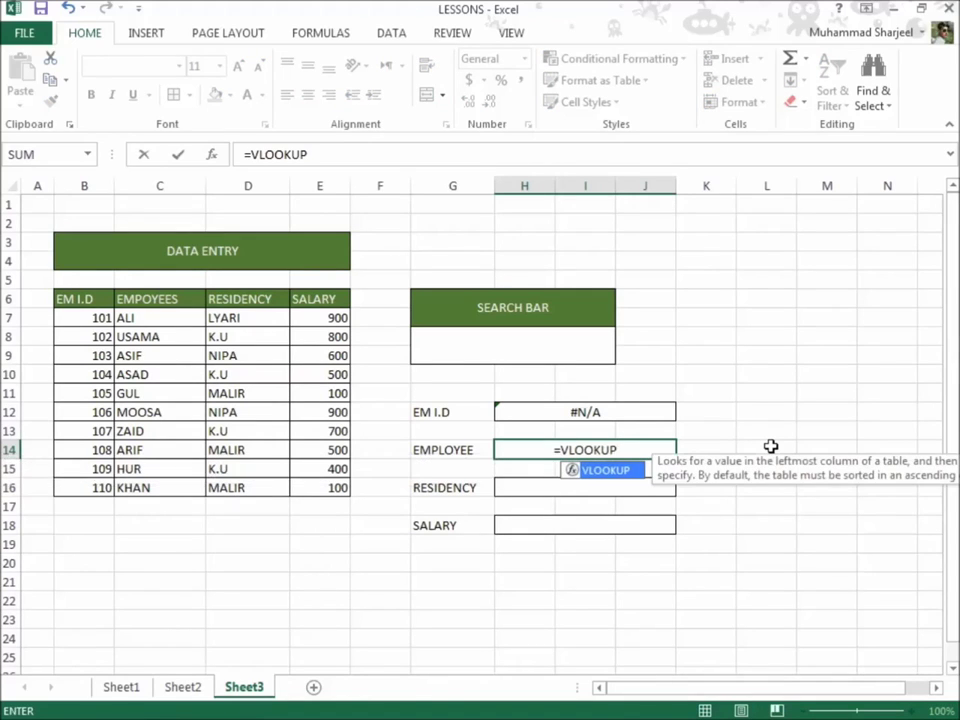
{"action": "type", "text": "("}
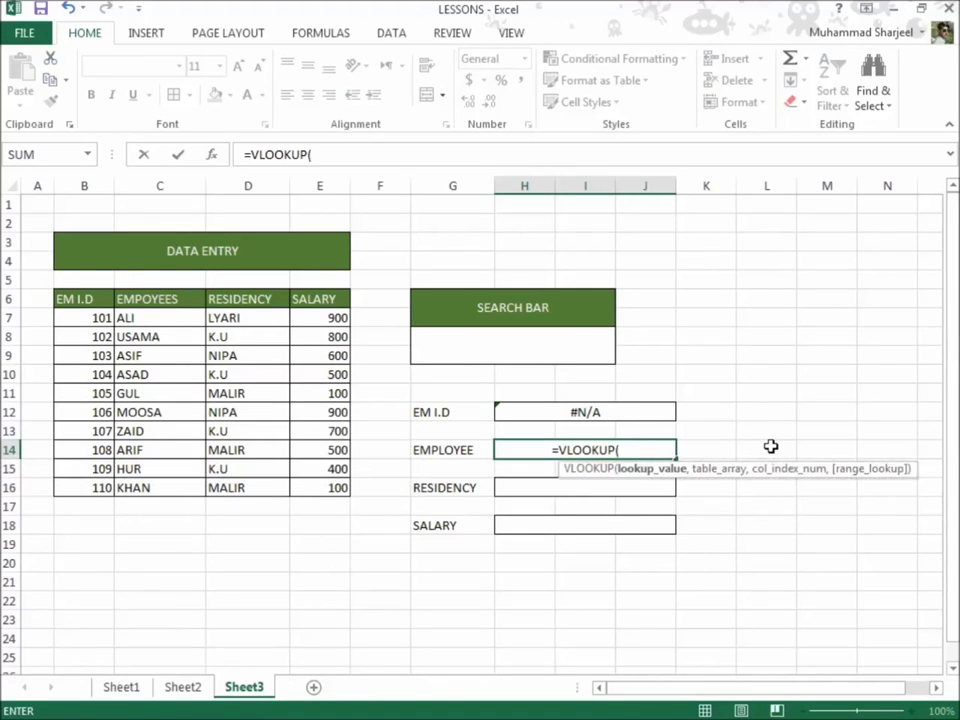
{"action": "left_click", "coordinate": [577, 348]}
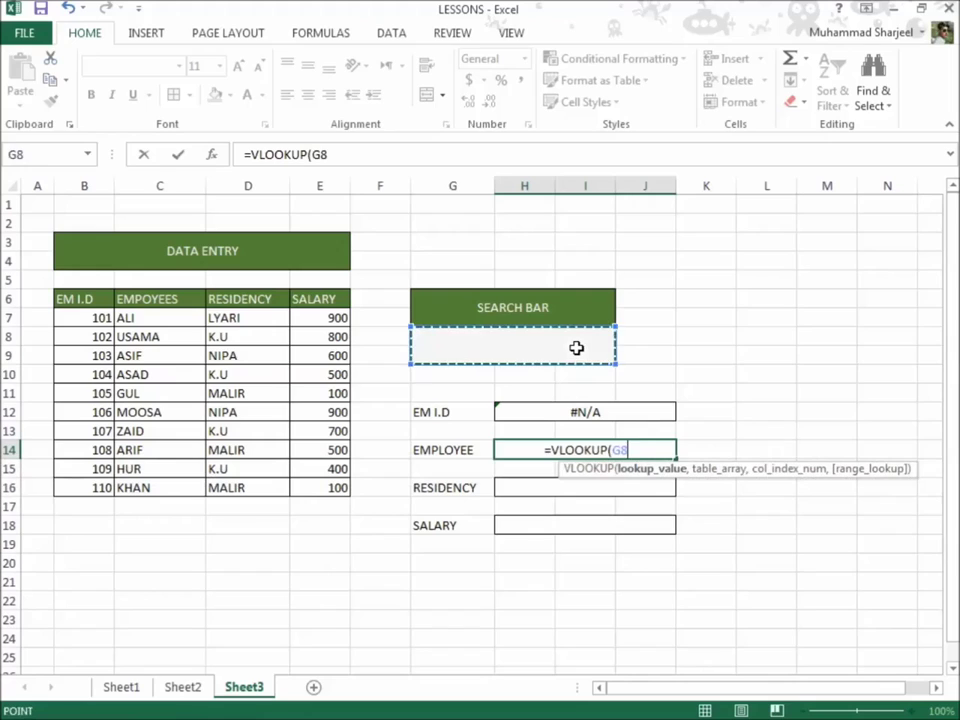
{"action": "type", "text": ","}
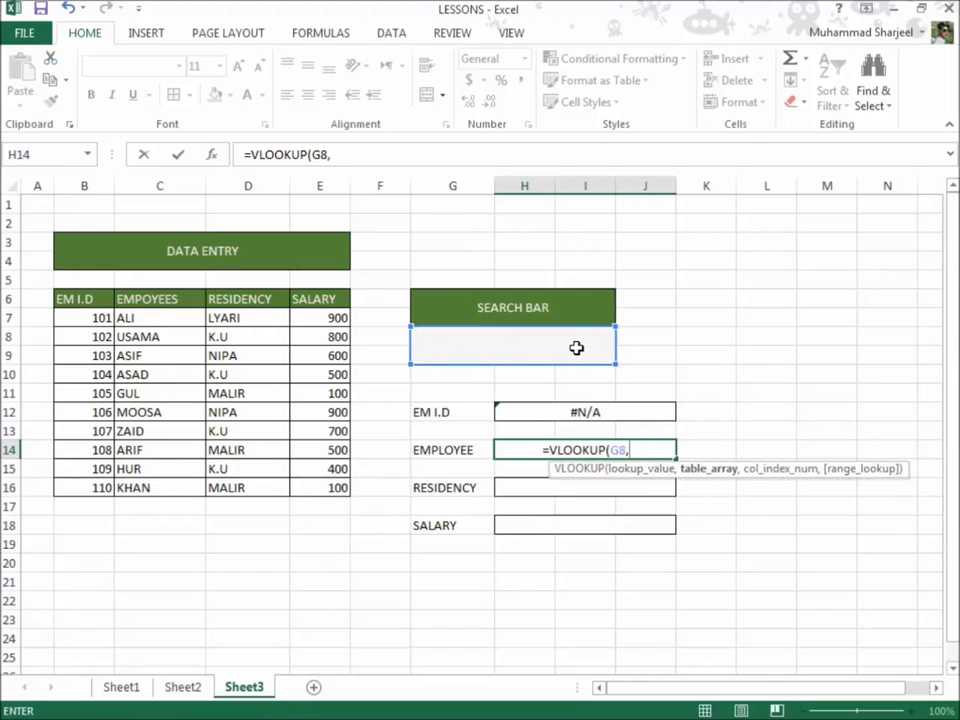
{"action": "left_click_drag", "start_coordinate": [79, 306], "coordinate": [341, 482]}
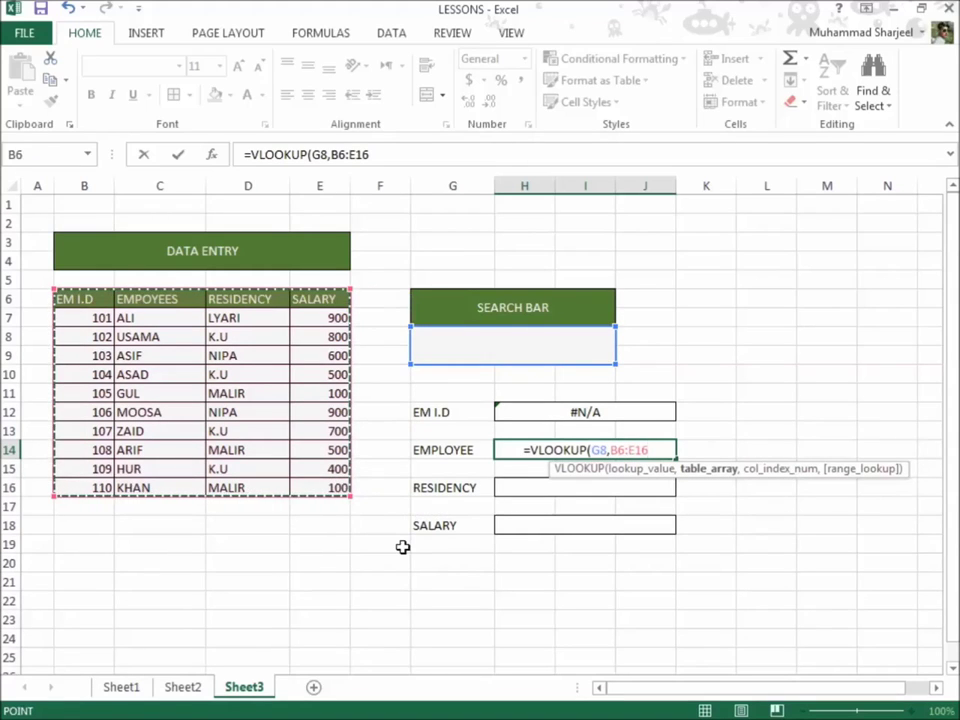
{"action": "type", "text": ","}
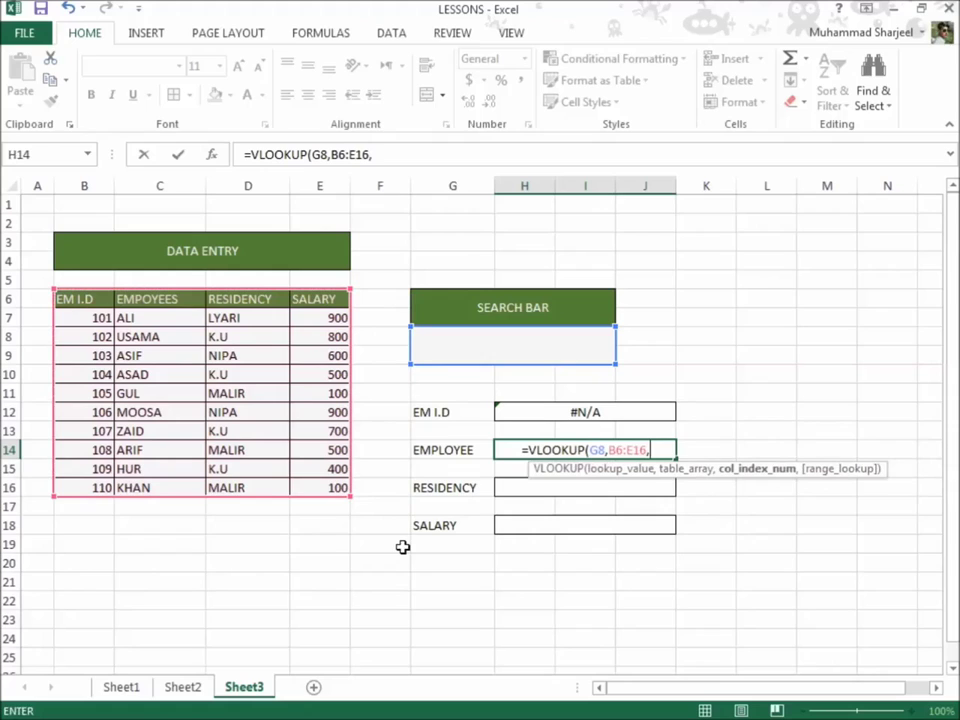
{"action": "type", "text": "2)"}
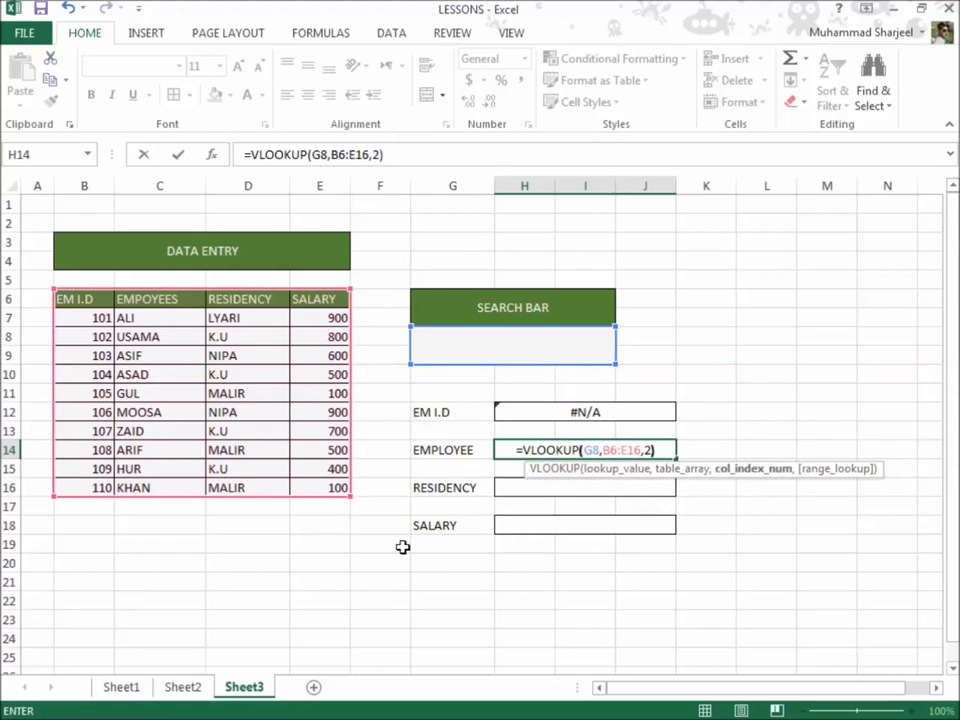
{"action": "key", "text": "Return"}
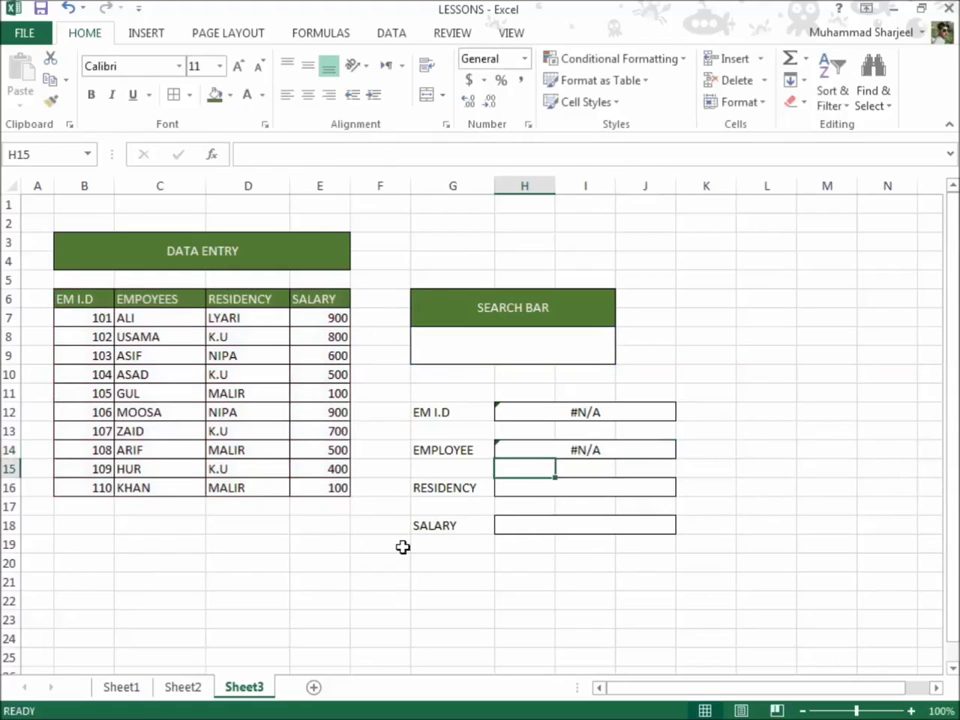
Step: Enter the formula =VLOOKUP(G8,B6:E16,3) in the merged cell H16 beside RESIDENCY
{"action": "key", "text": "Down"}
{"action": "type", "text": "=VOOLP"}
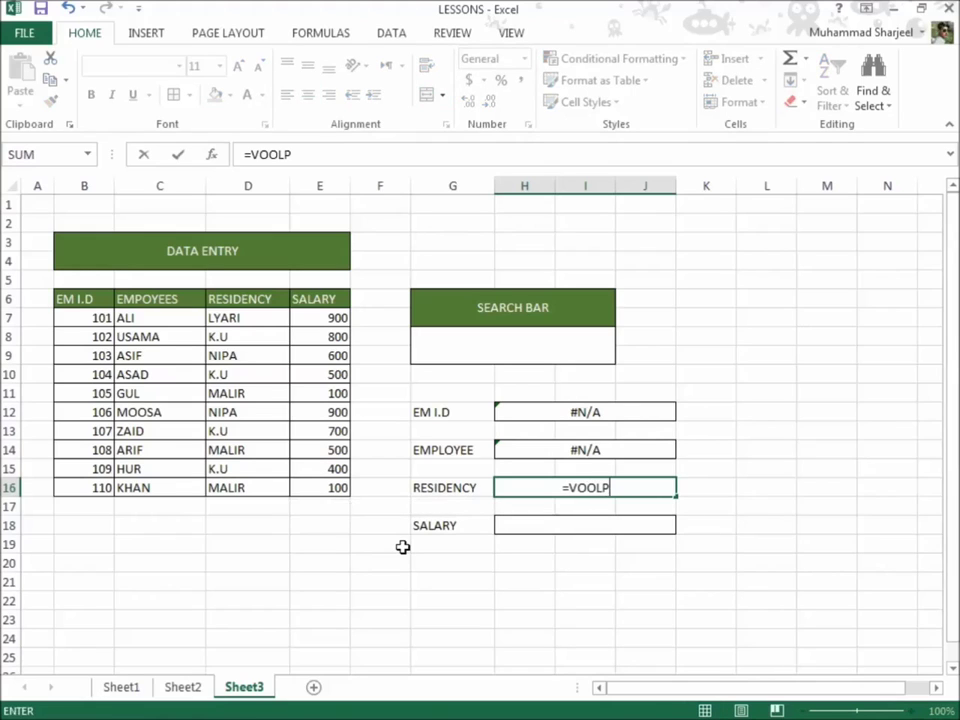
{"action": "key", "text": "BackSpace"}
{"action": "key", "text": "BackSpace"}
{"action": "key", "text": "BackSpace"}
{"action": "key", "text": "BackSpace"}
{"action": "type", "text": "LO"}
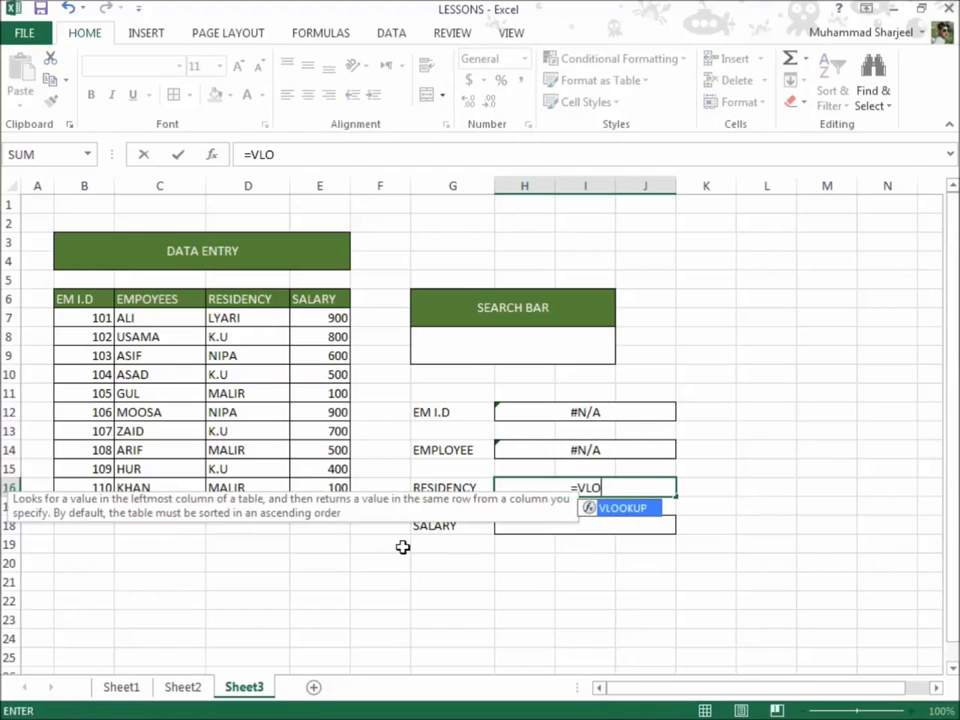
{"action": "type", "text": "OKUP"}
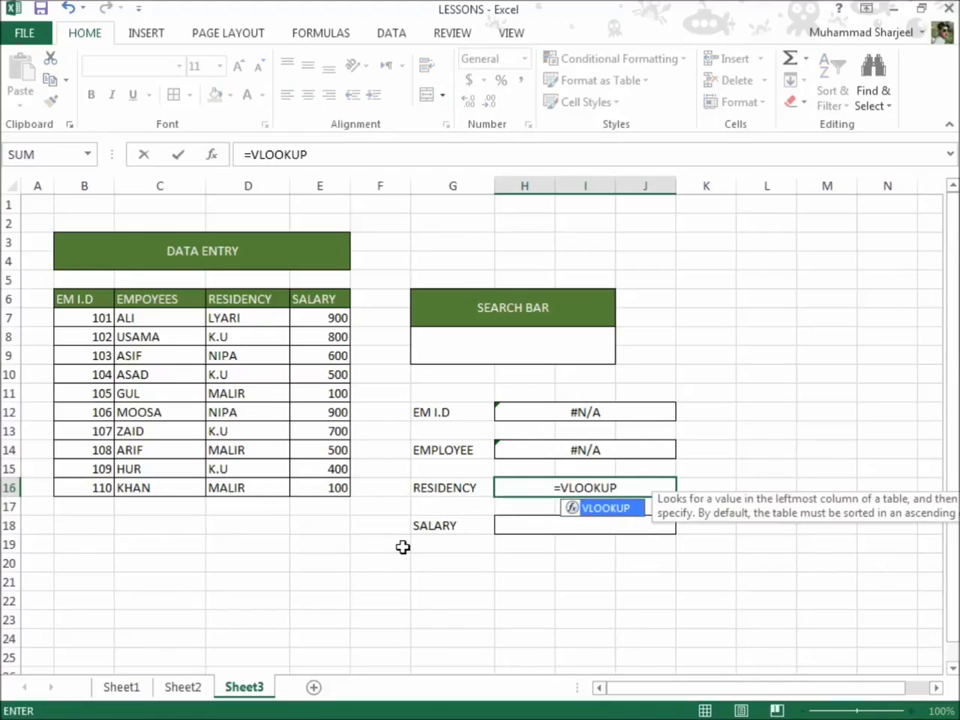
{"action": "type", "text": "("}
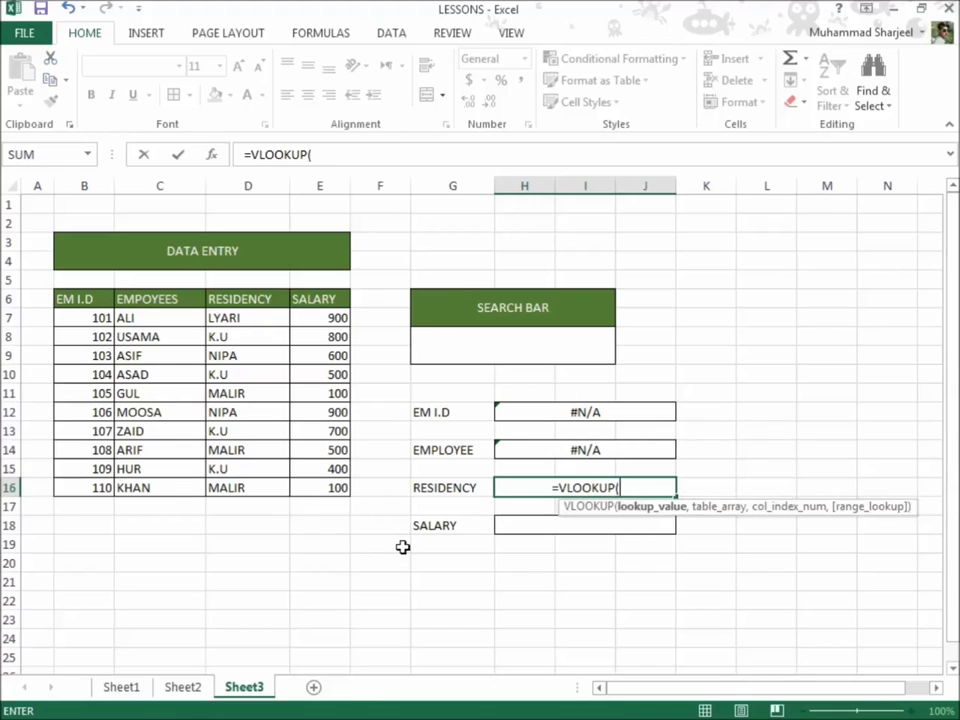
{"action": "left_click", "coordinate": [449, 345]}
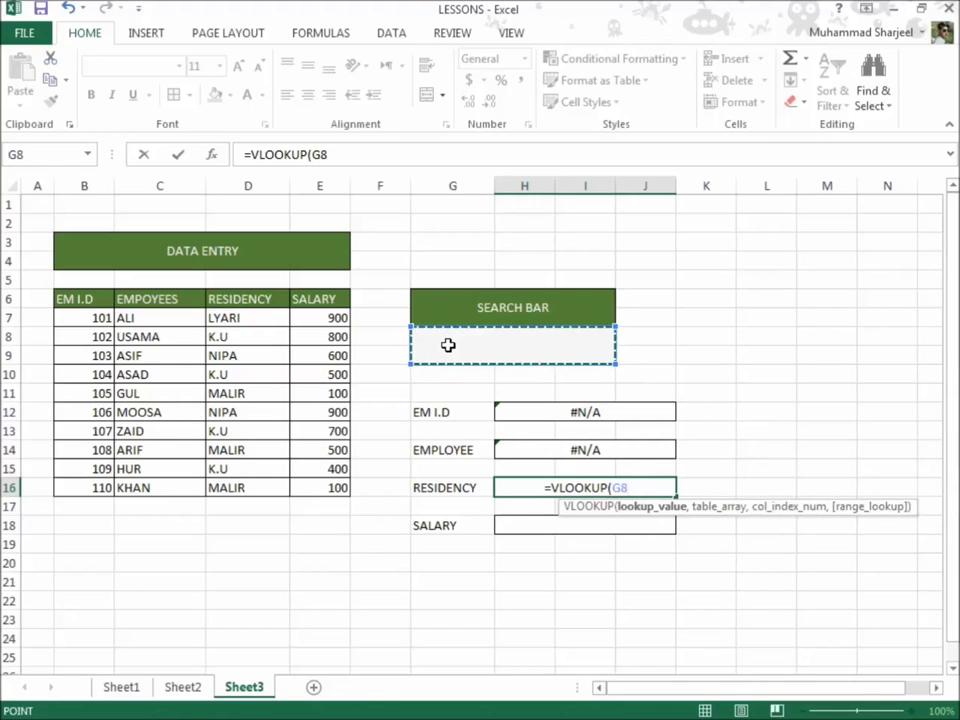
{"action": "type", "text": ","}
{"action": "left_click", "coordinate": [86, 300]}
{"action": "left_click_drag", "start_coordinate": [314, 422], "coordinate": [343, 489]}
{"action": "type", "text": ","}
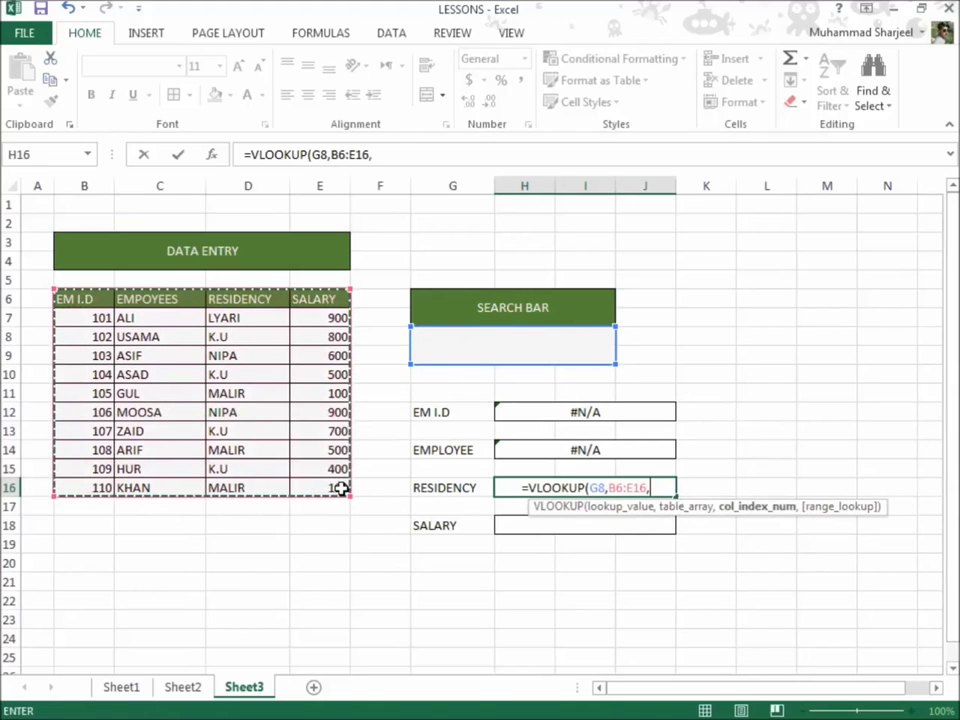
{"action": "type", "text": "3"}
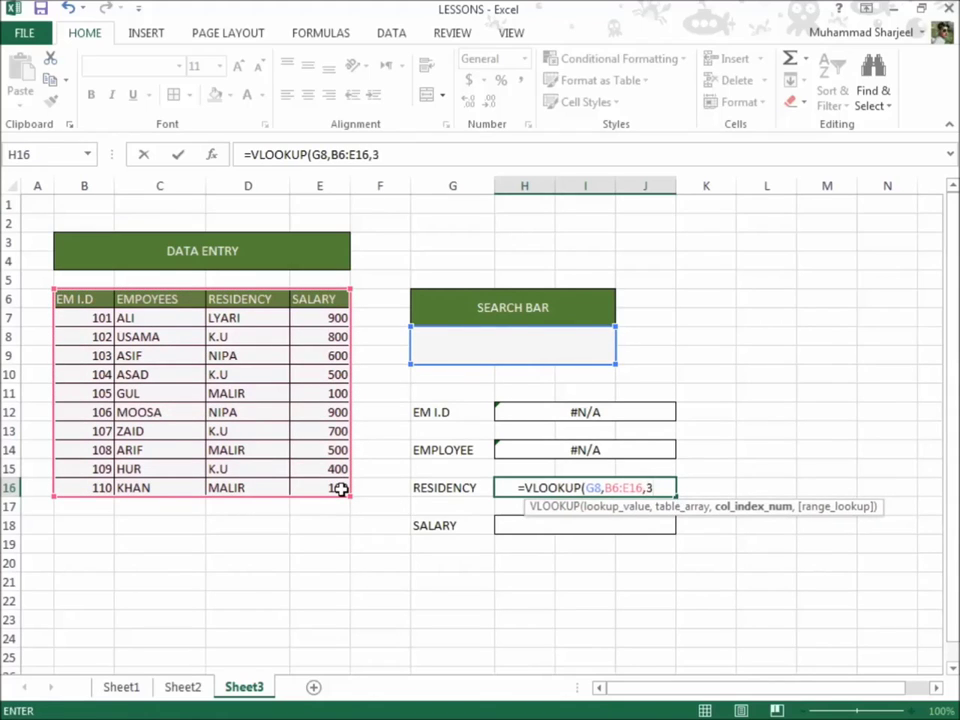
{"action": "type", "text": ")"}
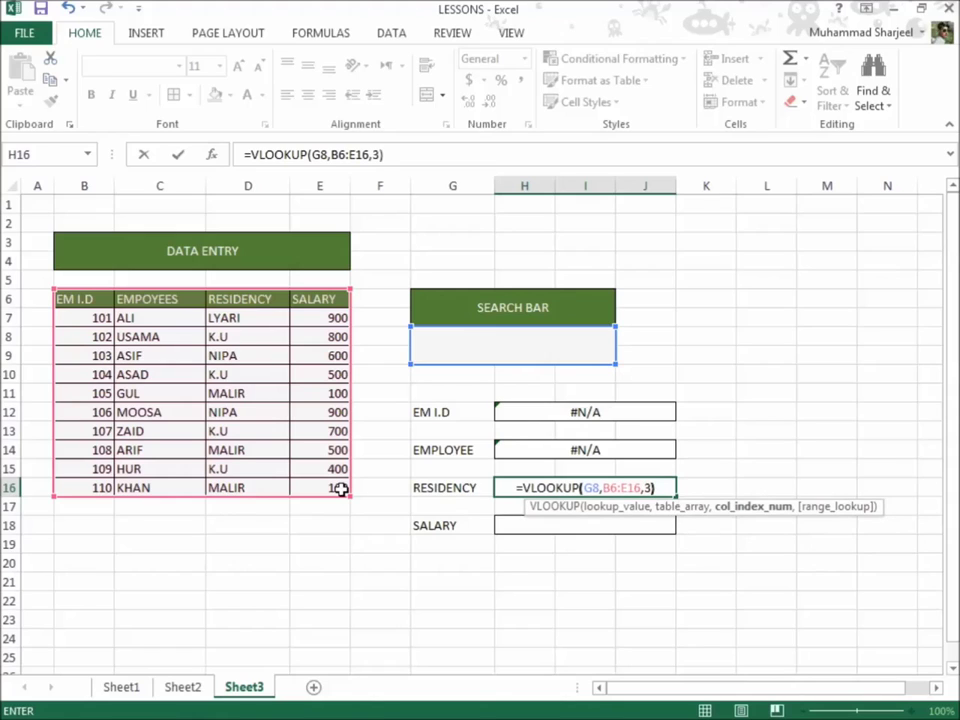
{"action": "key", "text": "Return"}
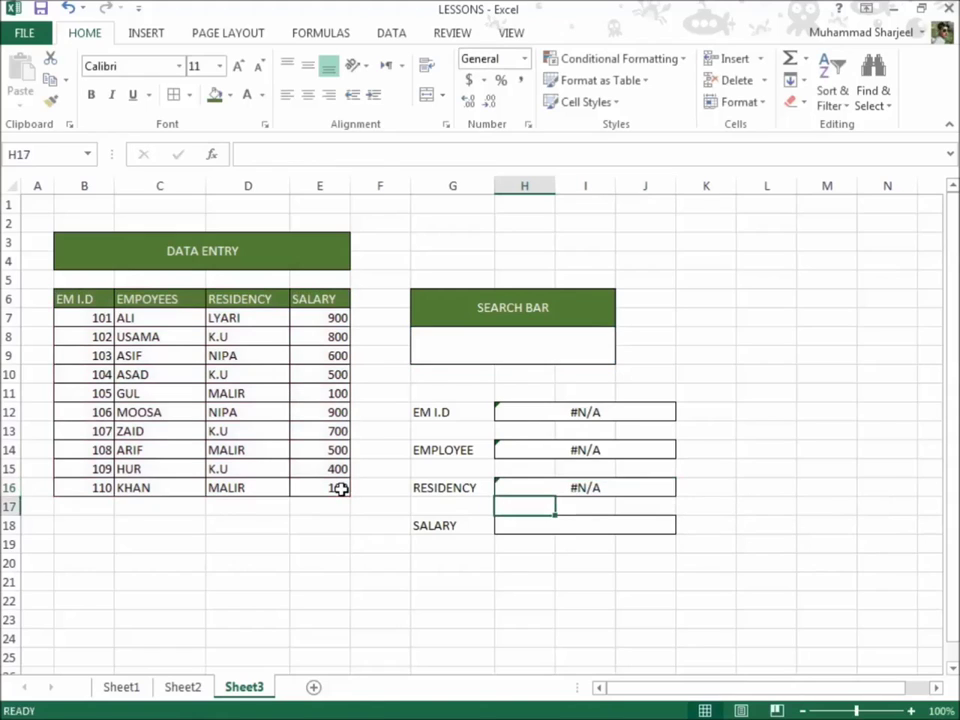
Step: Enter the formula =VLOOKUP(G8,B6:E16,4) in the merged cell H18 beside SALARY
{"action": "key", "text": "Down"}
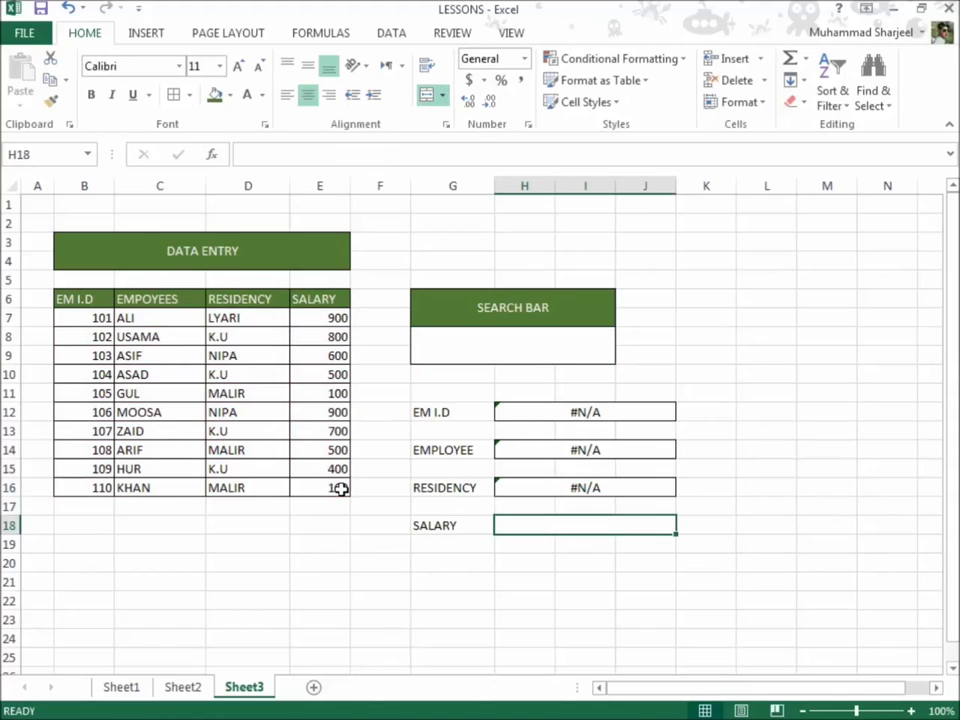
{"action": "type", "text": "=V"}
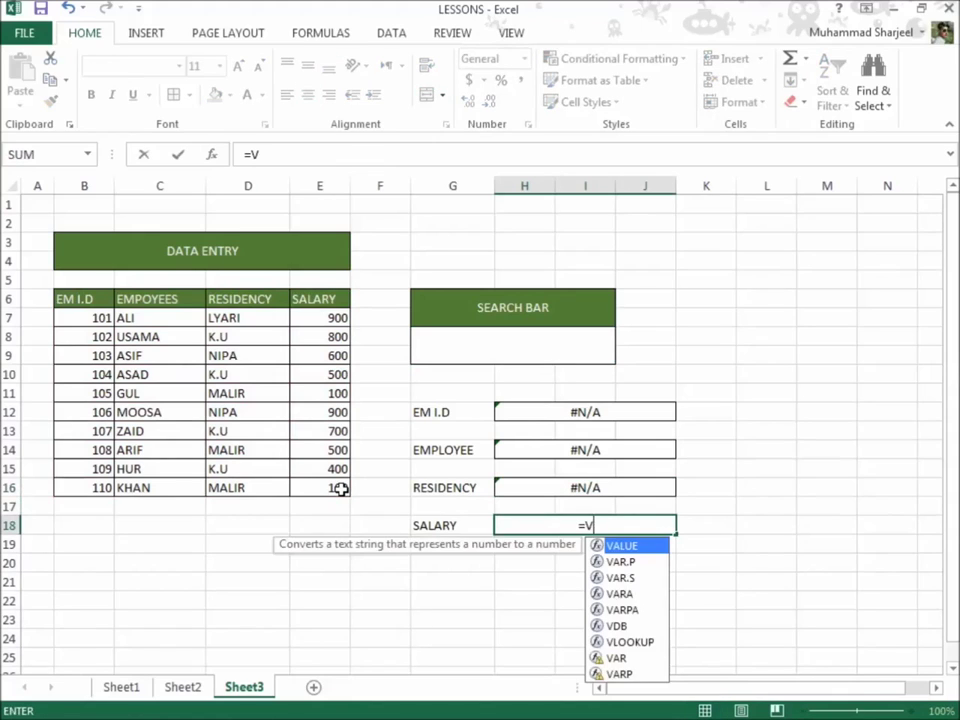
{"action": "type", "text": "LOOKUP"}
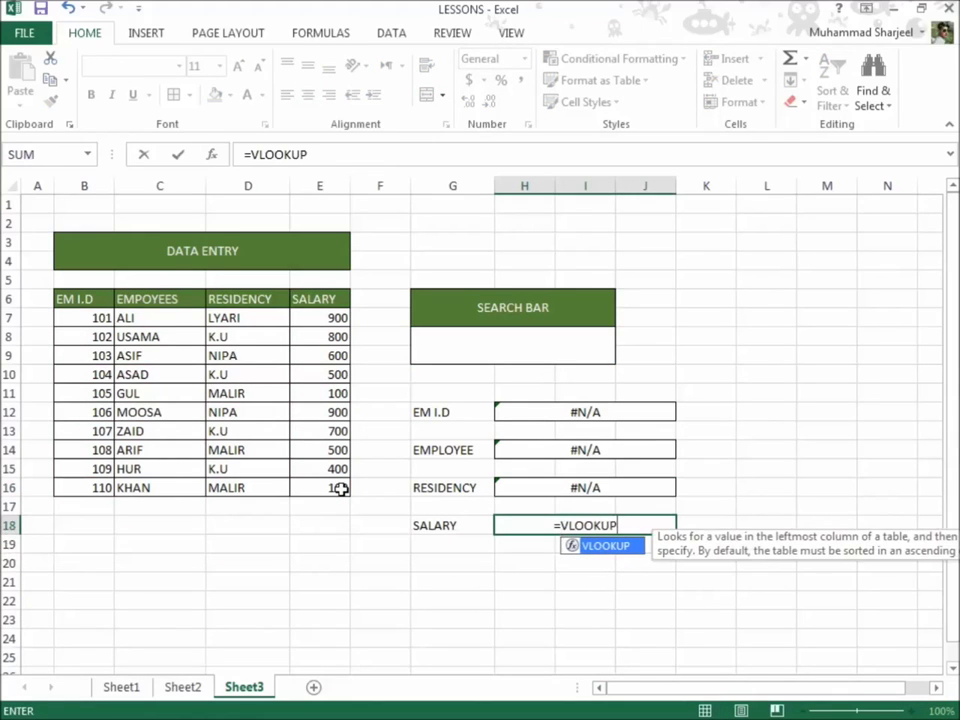
{"action": "type", "text": "("}
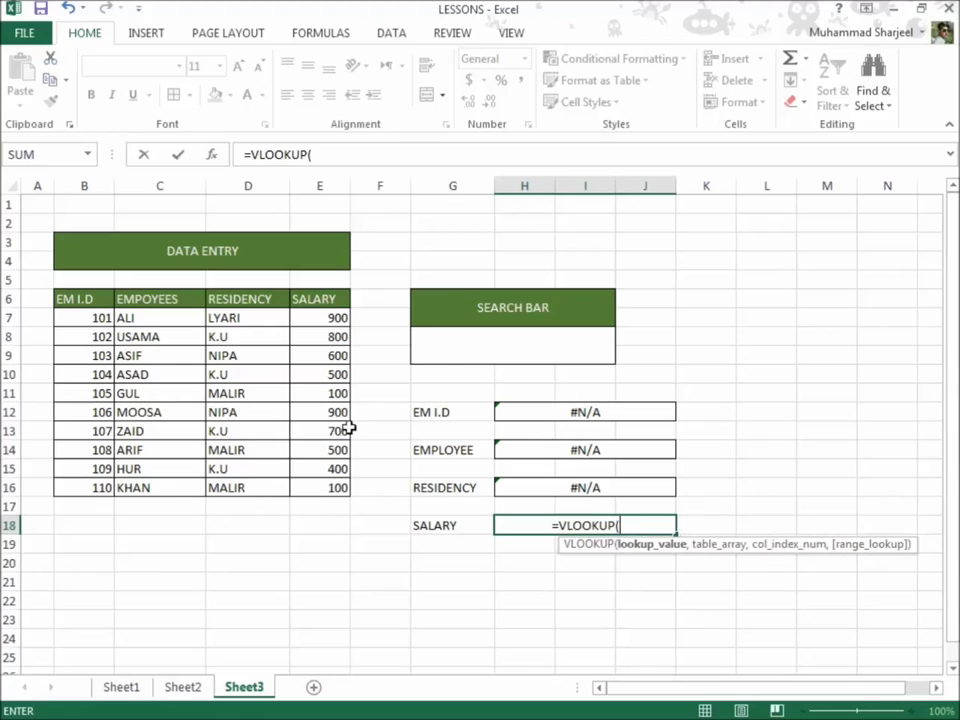
{"action": "left_click", "coordinate": [439, 357]}
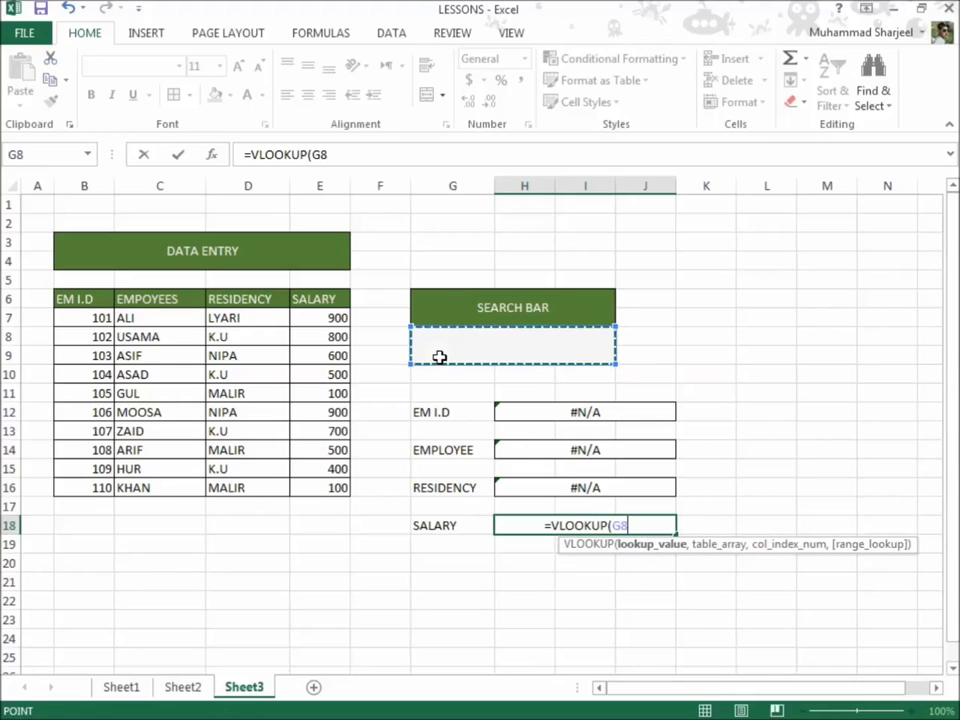
{"action": "type", "text": ","}
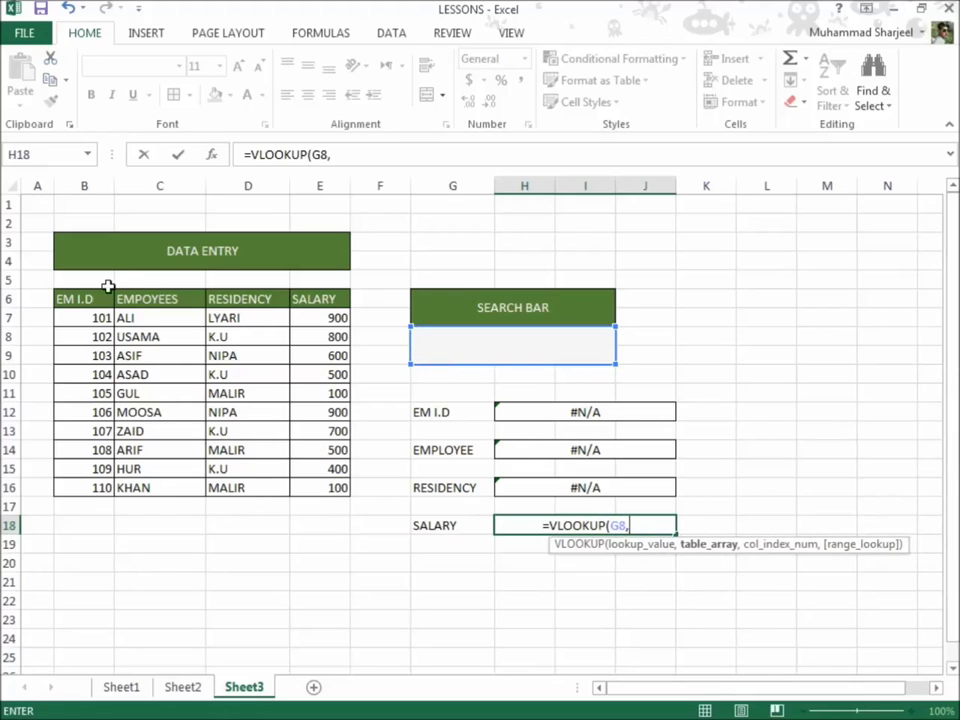
{"action": "left_click_drag", "start_coordinate": [79, 297], "coordinate": [312, 478]}
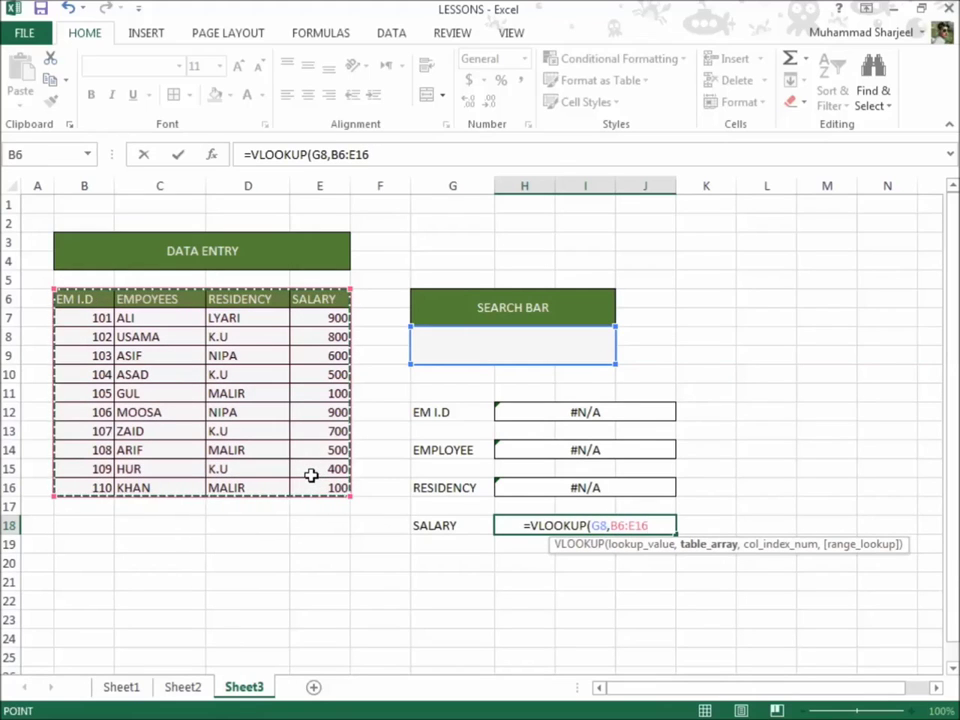
{"action": "type", "text": ","}
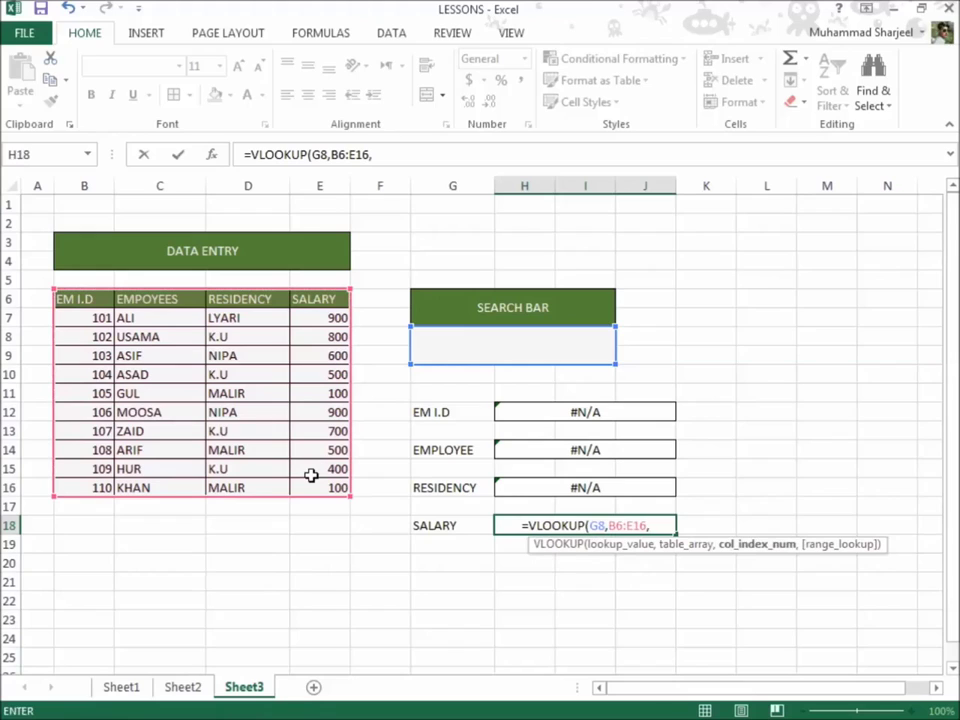
{"action": "type", "text": "4"}
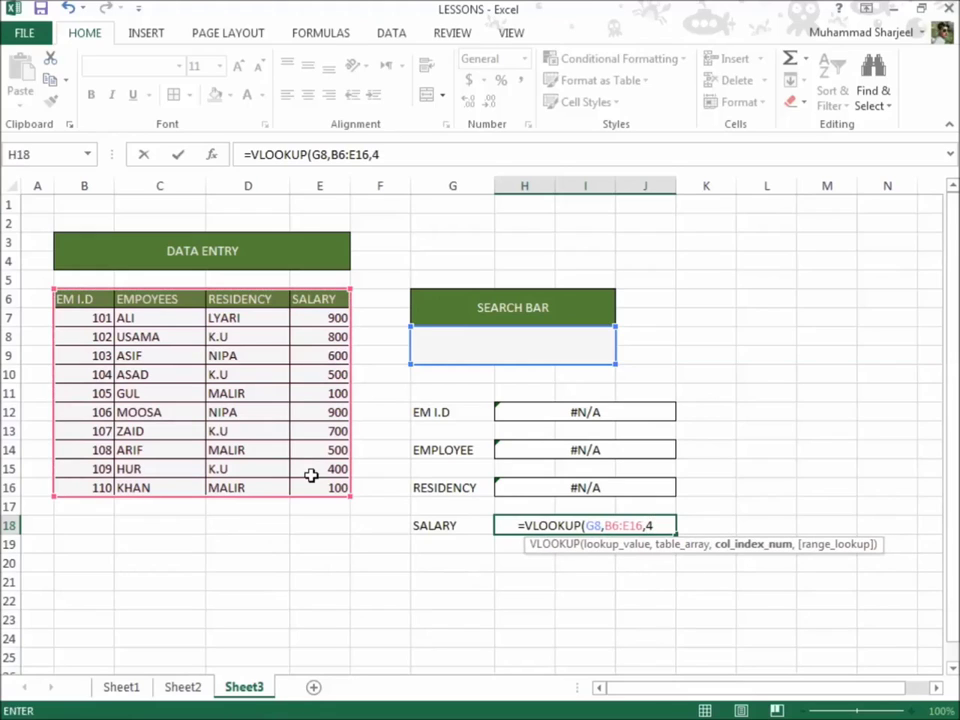
{"action": "type", "text": ")"}
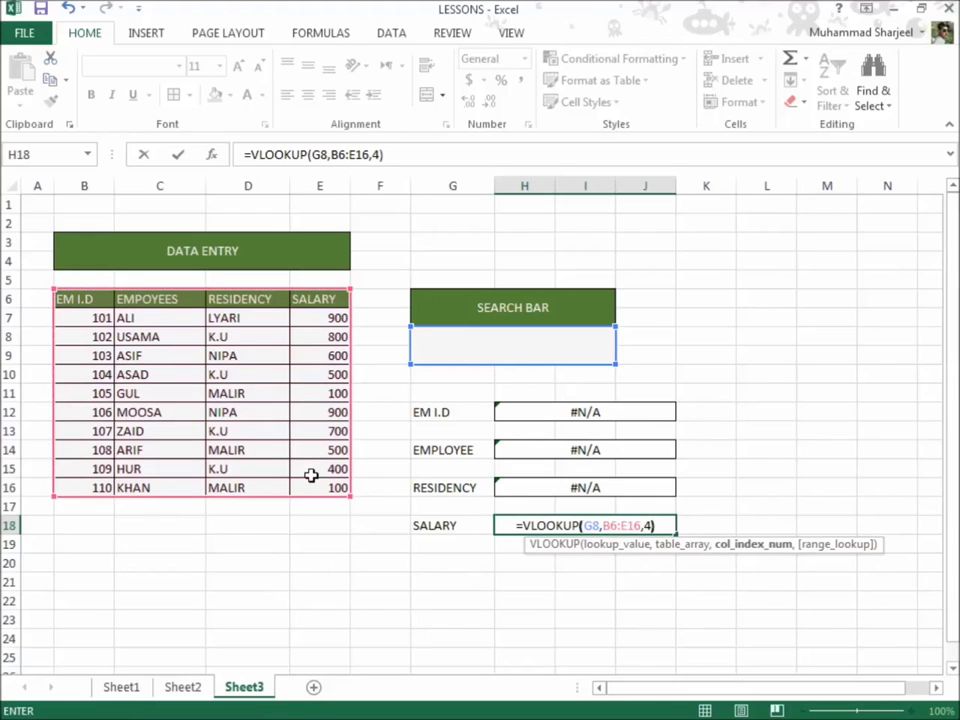
{"action": "key", "text": "Return"}
{"action": "key", "text": "Return"}
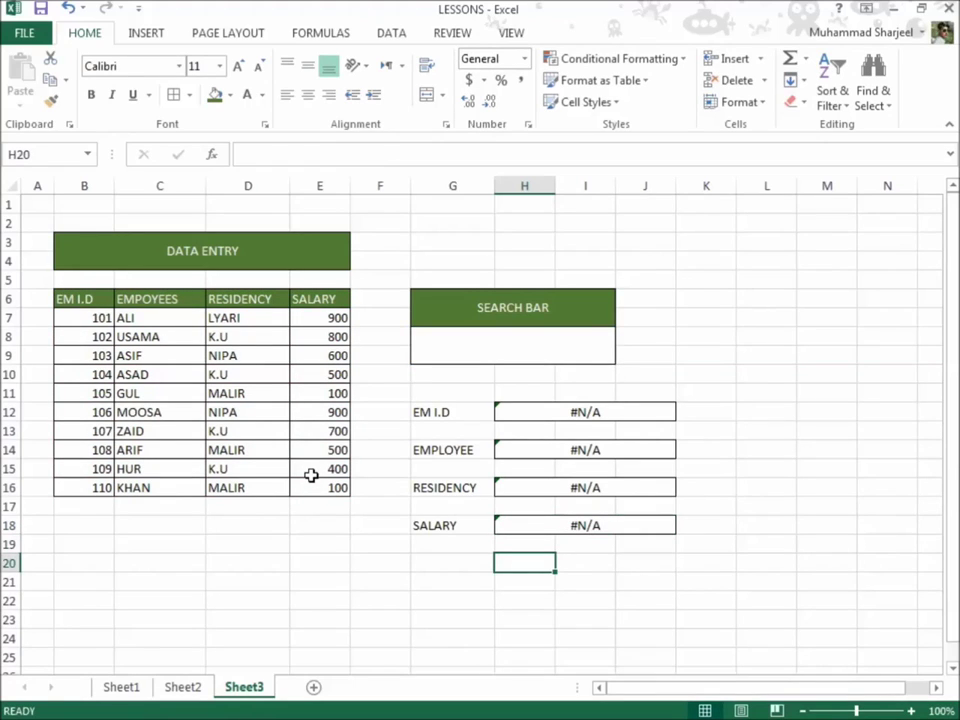
Step: Test the lookup formulas by entering 106 in the merged cell G8 under SEARCH BAR
{"action": "left_click", "coordinate": [522, 355]}
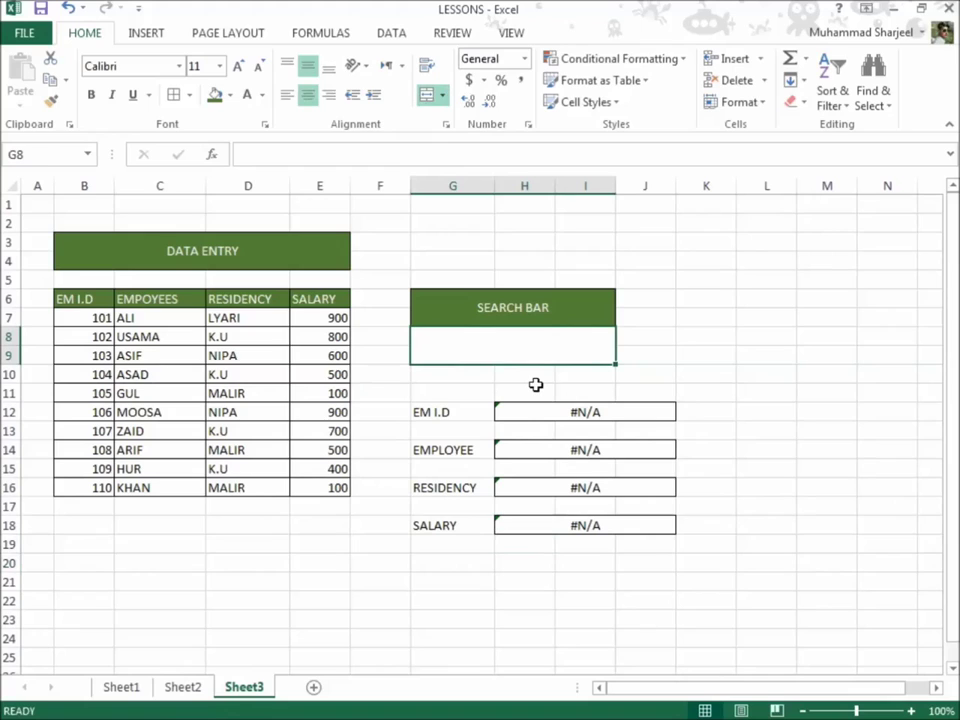
{"action": "type", "text": "106"}
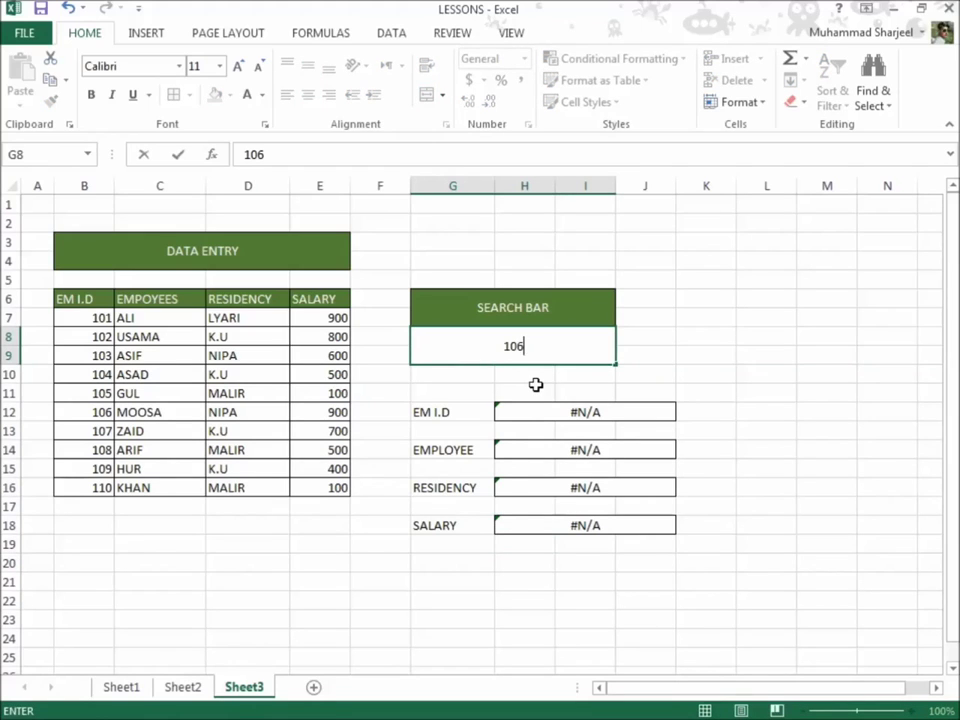
{"action": "key", "text": "Return"}
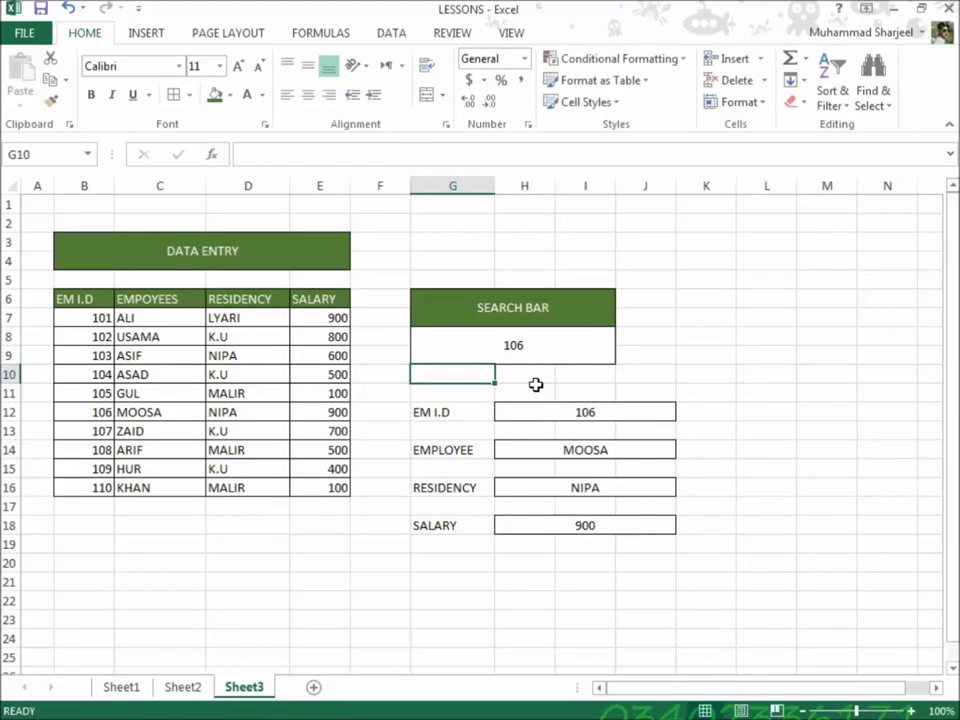
{"action": "left_click", "coordinate": [692, 335]}
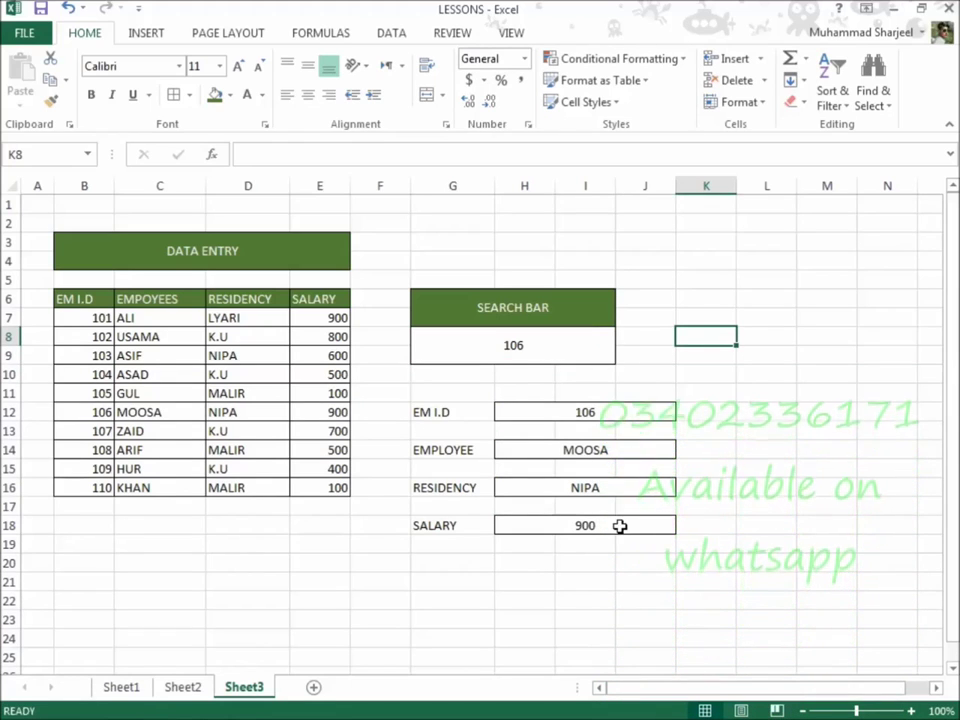
Step: Replace the search value in cell G8 with 109 to look up a different employee
{"action": "left_click", "coordinate": [540, 342]}
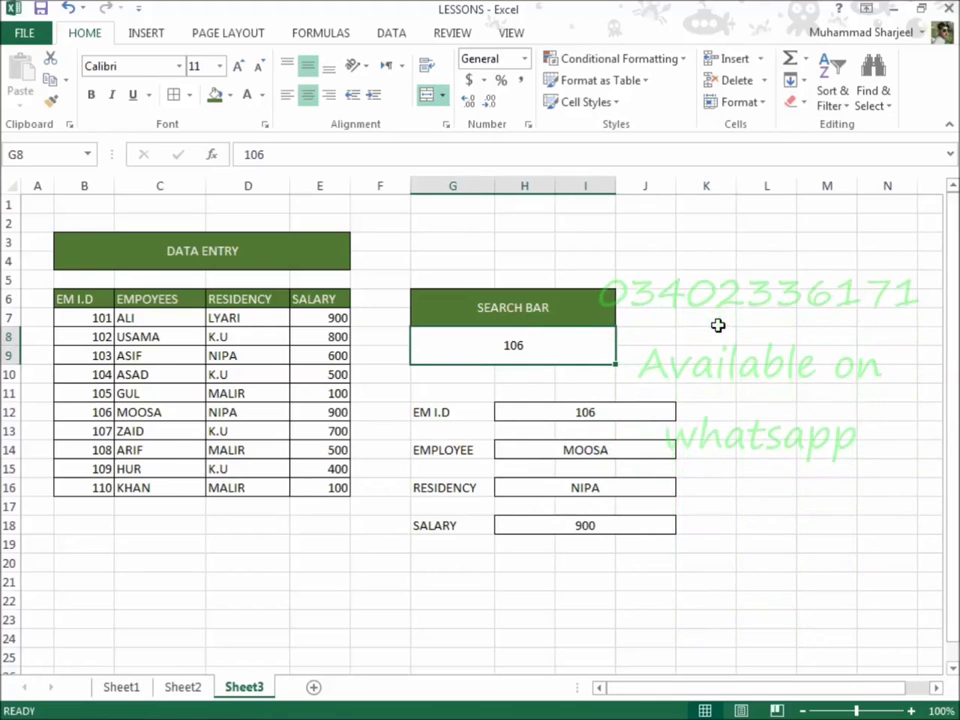
{"action": "type", "text": "107"}
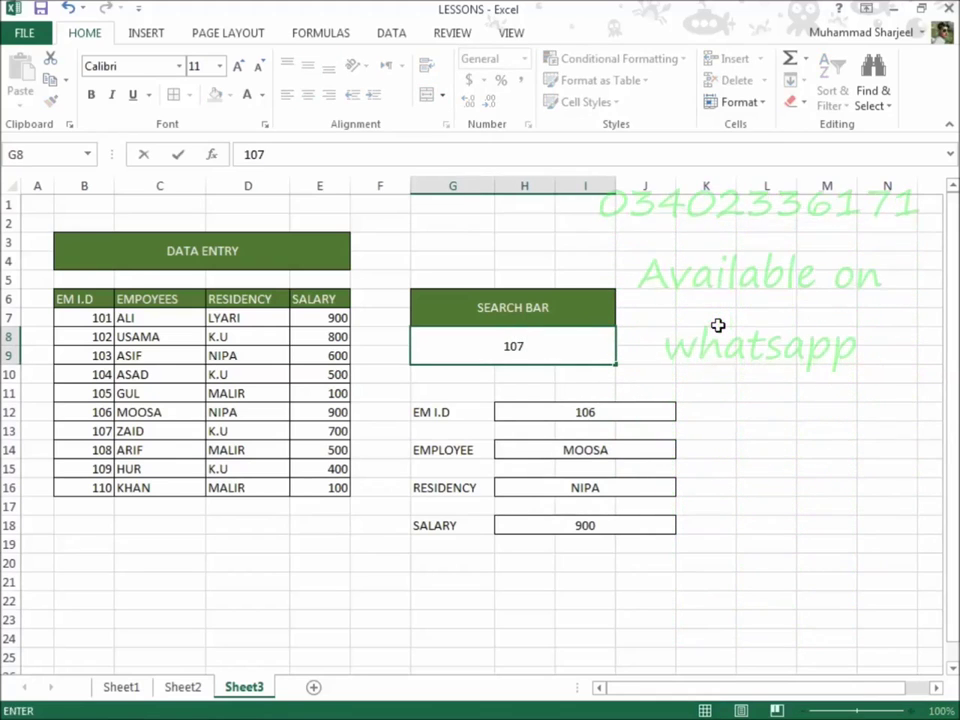
{"action": "key", "text": "BackSpace"}
{"action": "type", "text": "9"}
{"action": "key", "text": "Return"}
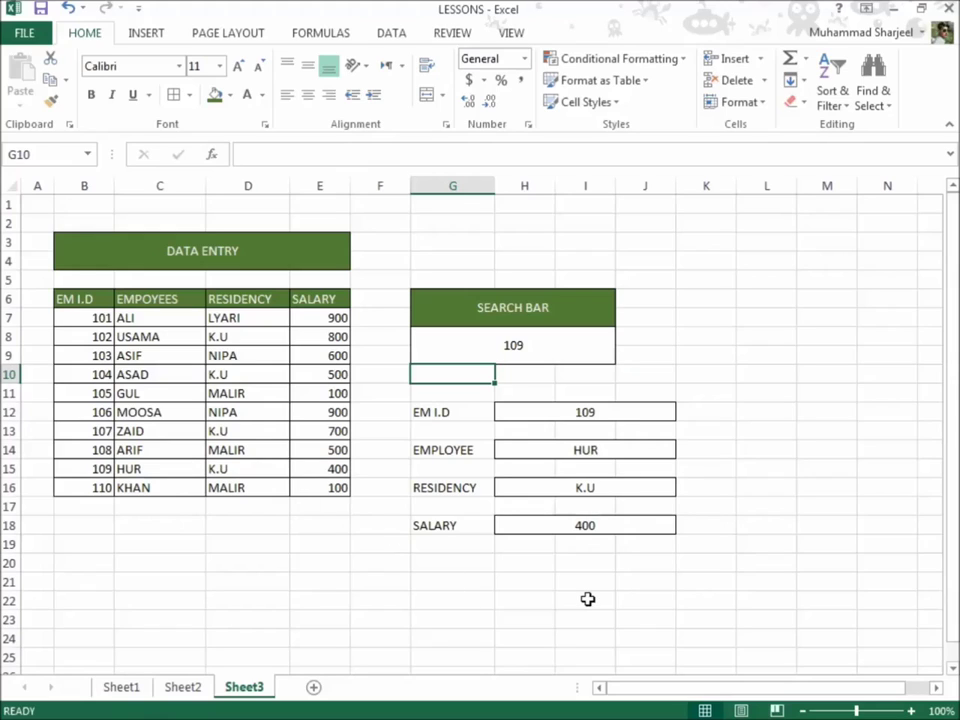
{"action": "left_click", "coordinate": [789, 503]}
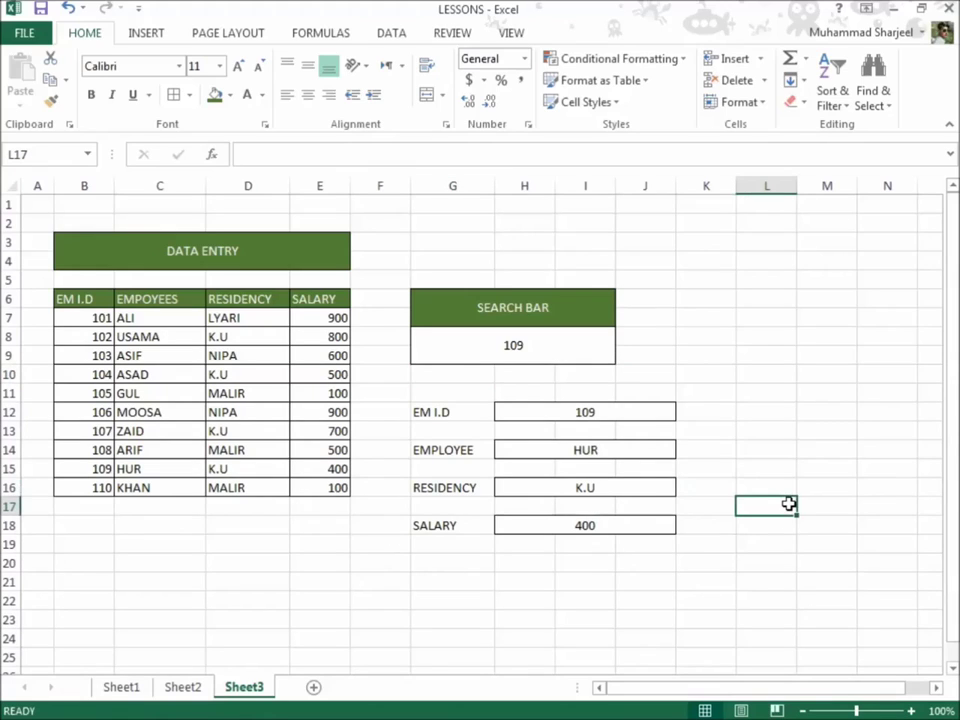